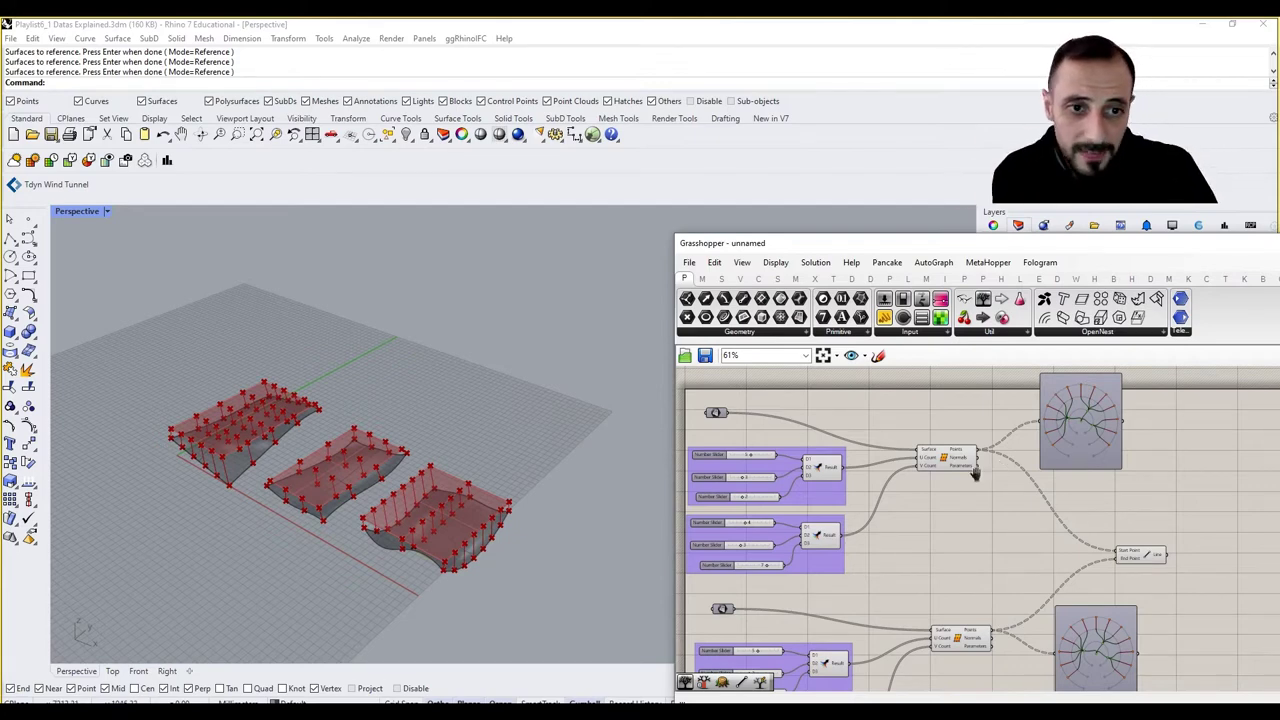
{"action": "right_click_drag", "start_coordinate": [975, 473], "coordinate": [975, 456]}
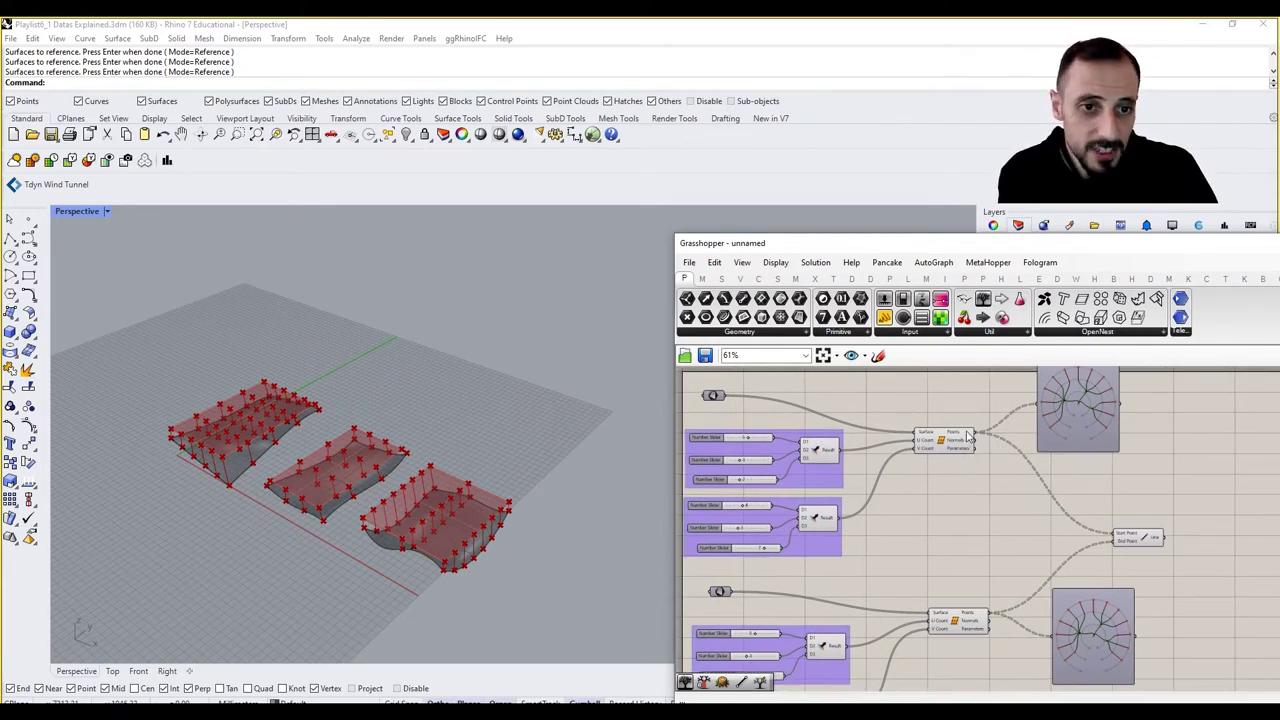
{"action": "right_click", "coordinate": [962, 440]}
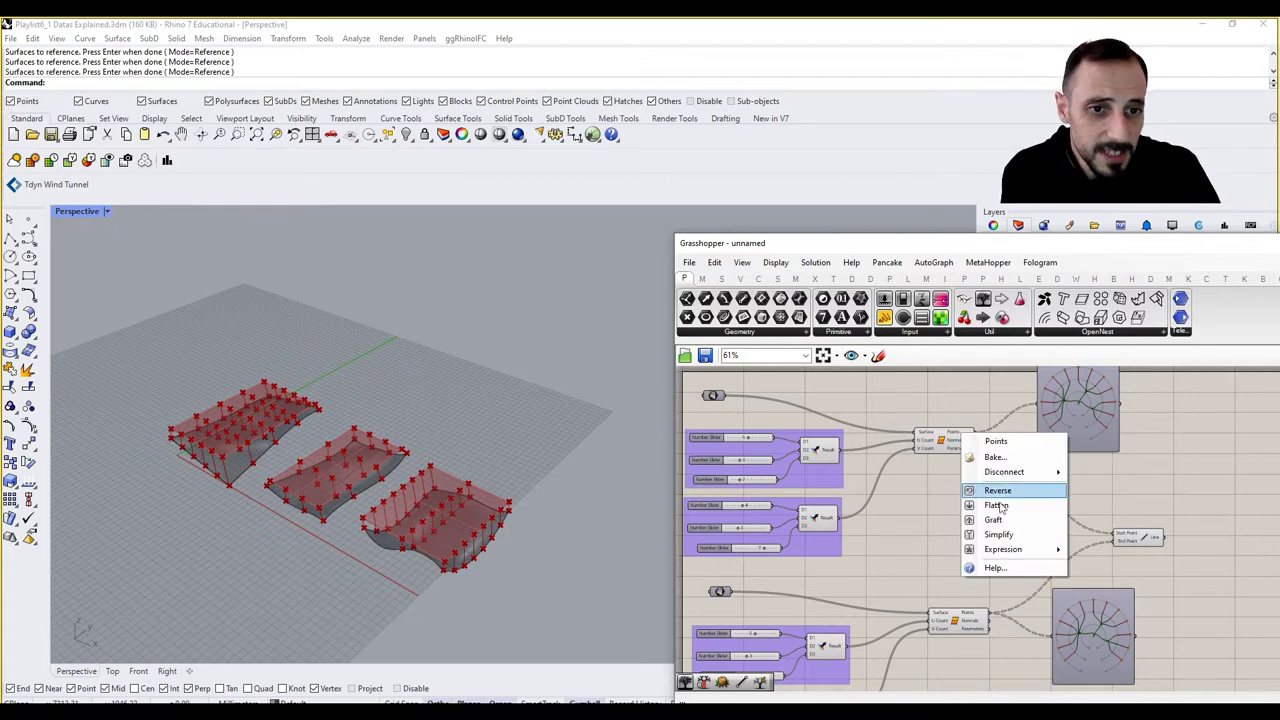
{"action": "left_click", "coordinate": [941, 492]}
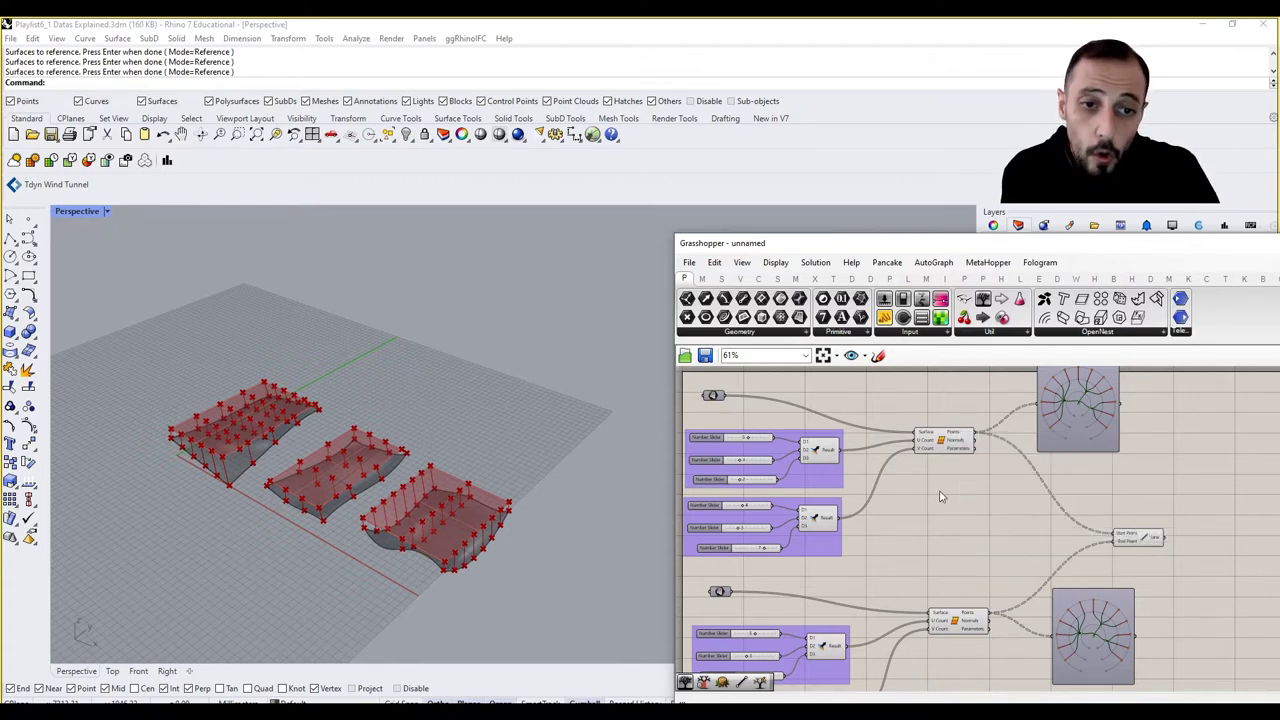
Step: Add a Flatten Tree component and route the upper surface division's Points through it into the Line's Start Point
{"action": "right_click_drag", "start_coordinate": [943, 492], "coordinate": [918, 514]}
{"action": "double_click", "coordinate": [937, 517]}
{"action": "type", "text": "flatt"}
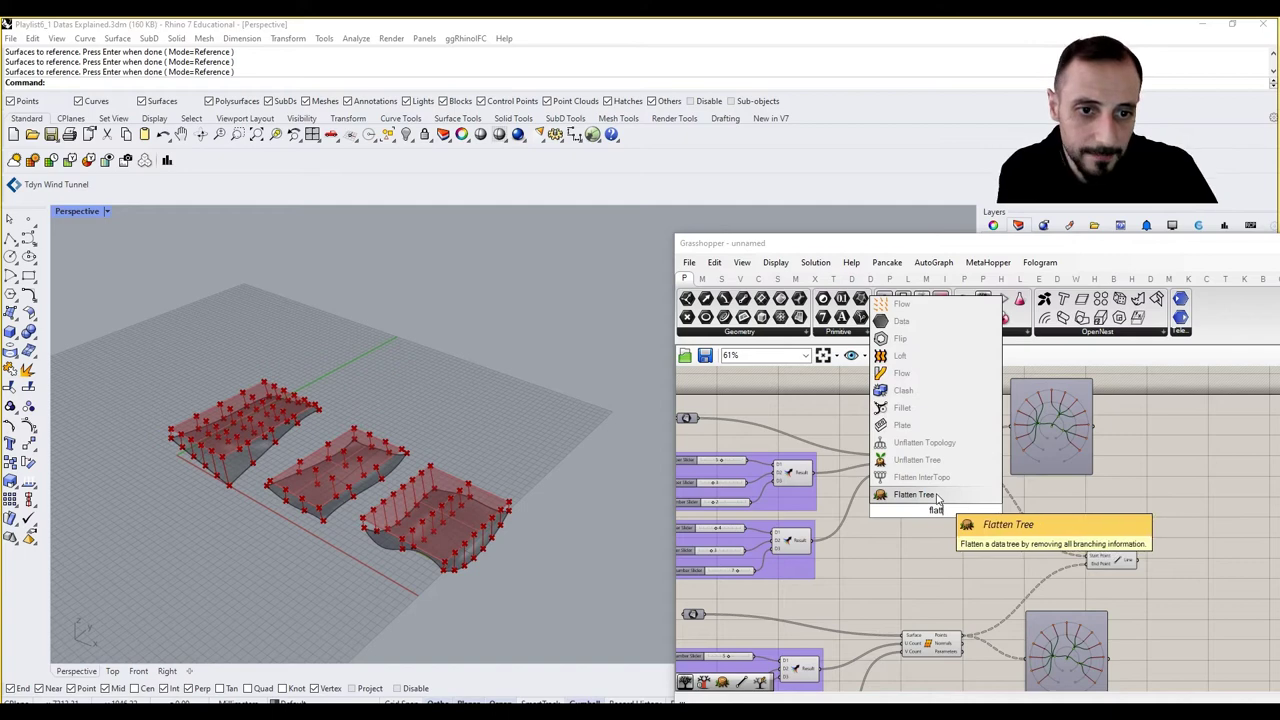
{"action": "left_click", "coordinate": [913, 494]}
{"action": "left_click_drag", "start_coordinate": [948, 461], "coordinate": [1092, 560]}
{"action": "left_click_drag", "start_coordinate": [953, 518], "coordinate": [989, 512]}
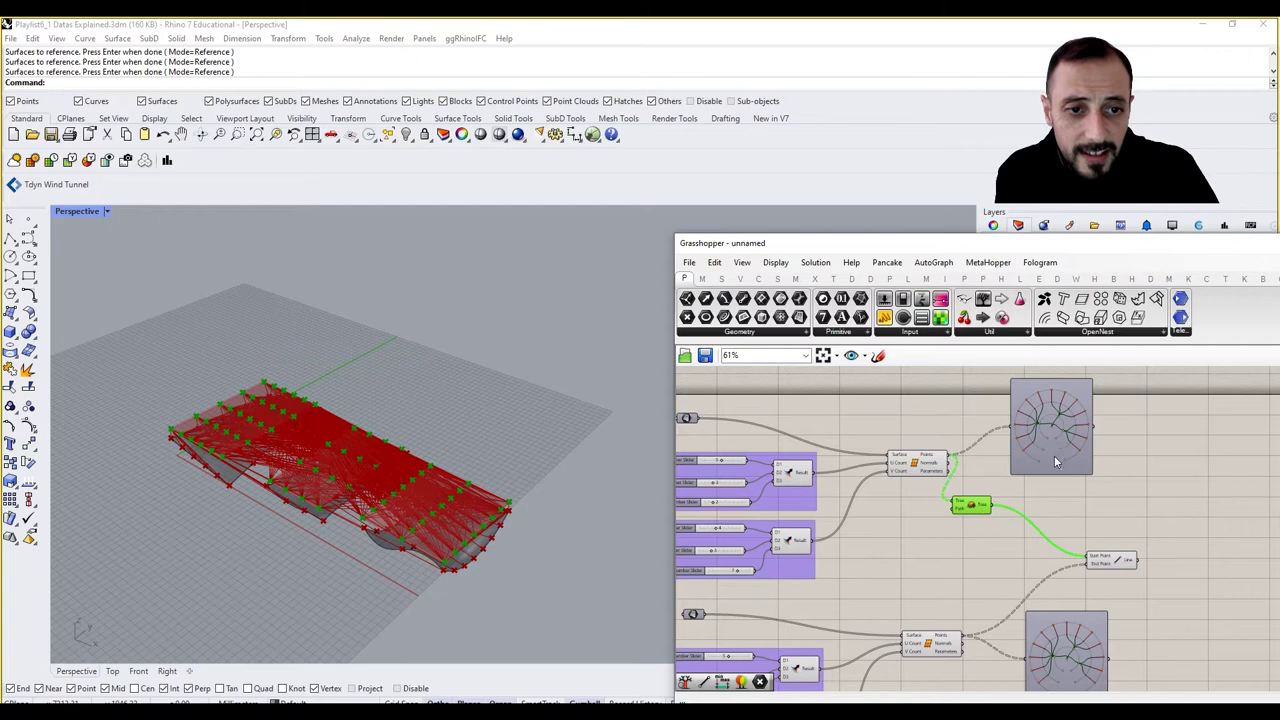
Step: Add a Graft Tree component beside Flatten Tree and feed it the flattened tree
{"action": "right_click_drag", "start_coordinate": [1054, 458], "coordinate": [1059, 432]}
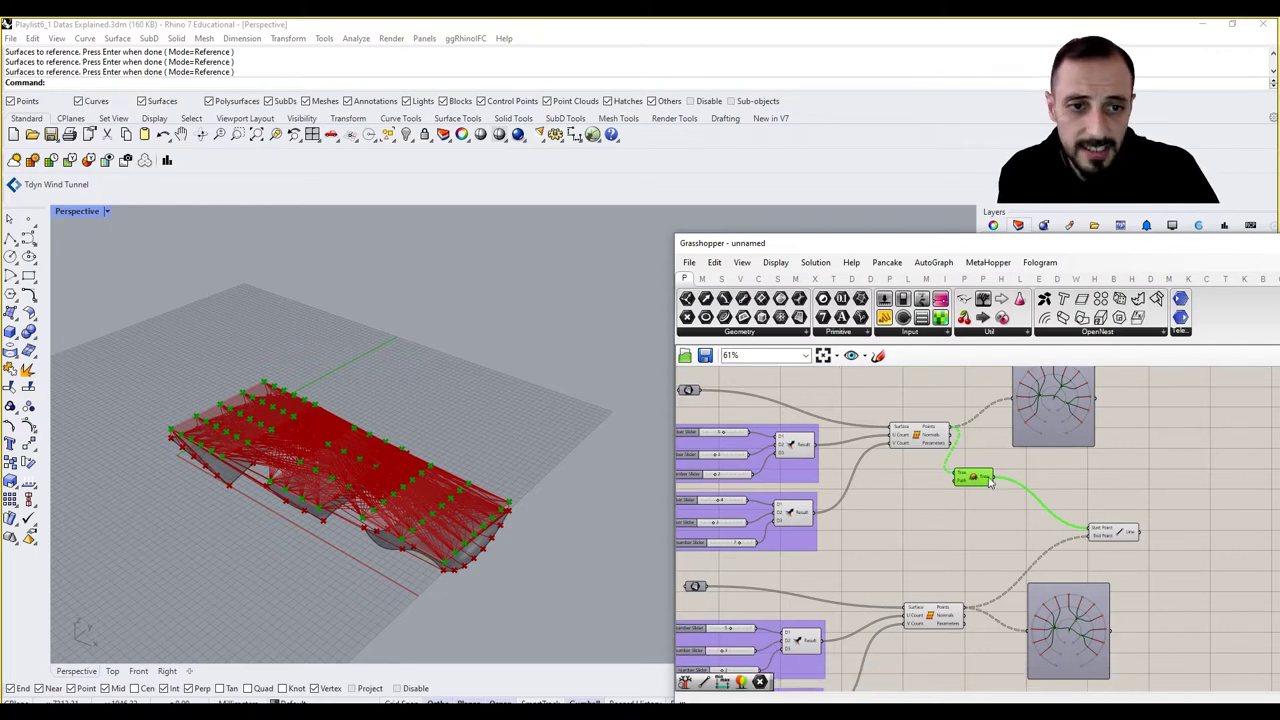
{"action": "mouse_move", "coordinate": [988, 482]}
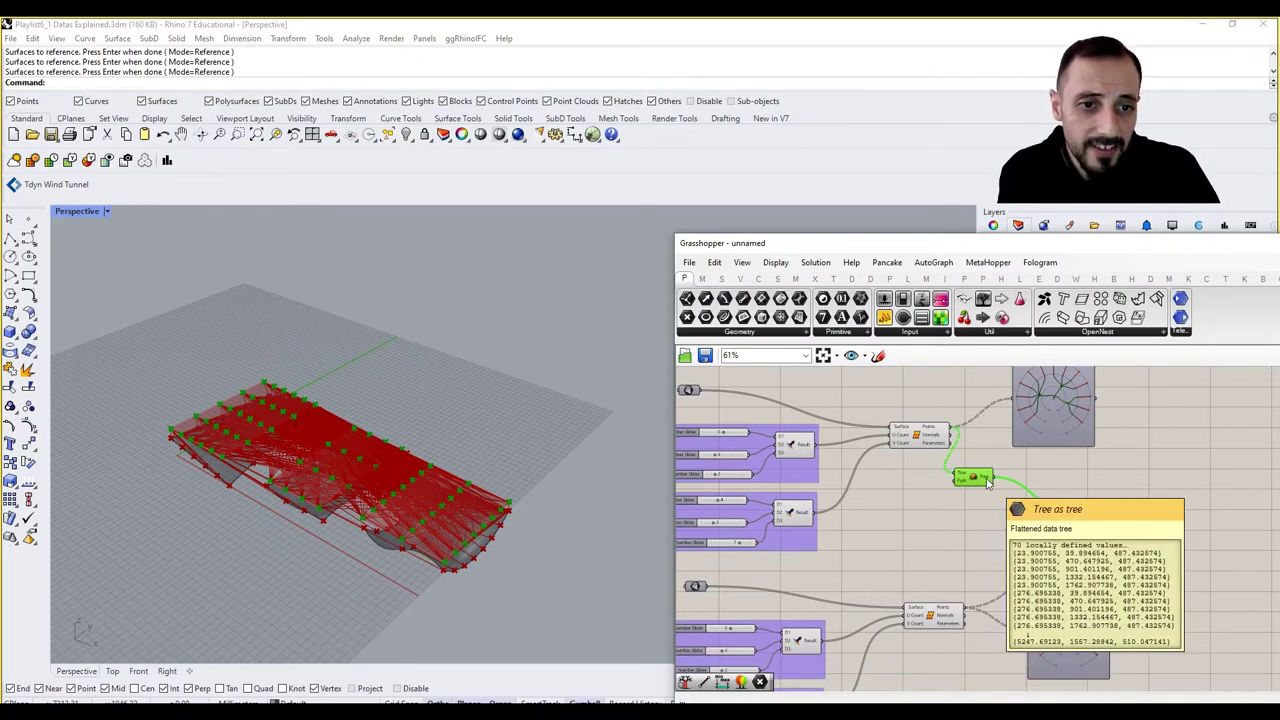
{"action": "scroll", "coordinate": [988, 482], "scroll_direction": "up", "scroll_amount": 3}
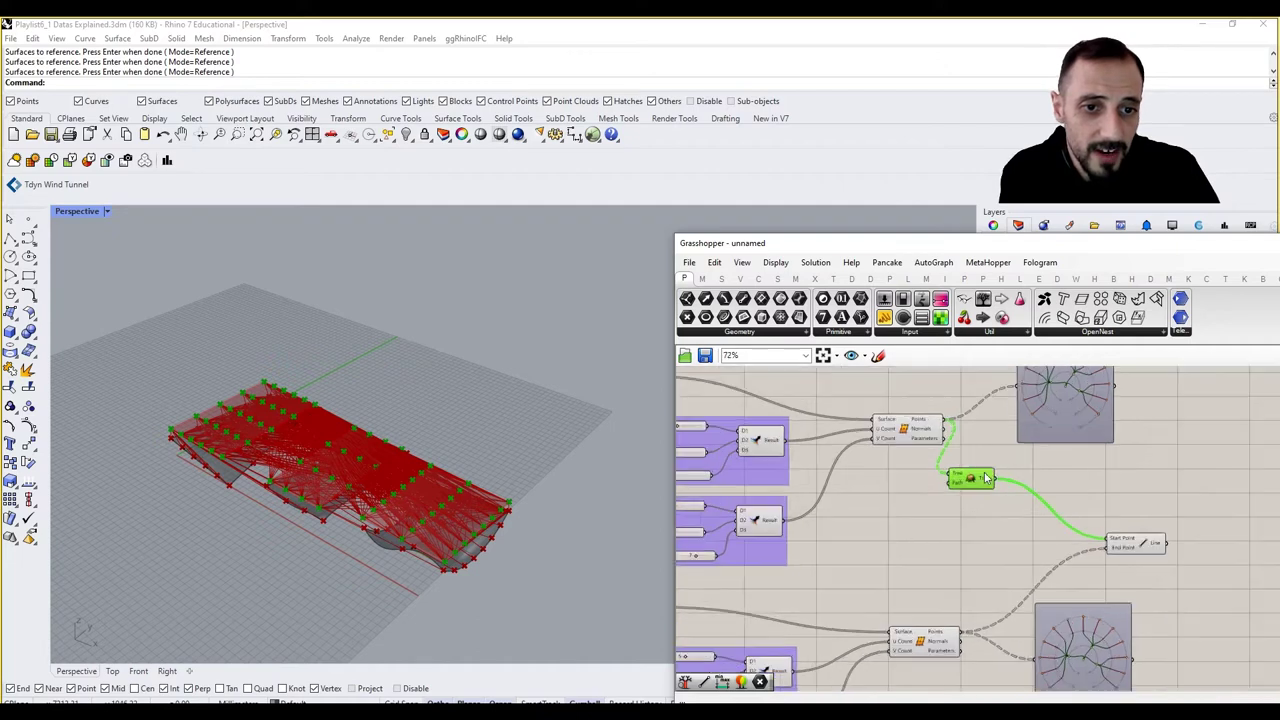
{"action": "right_click", "coordinate": [986, 483]}
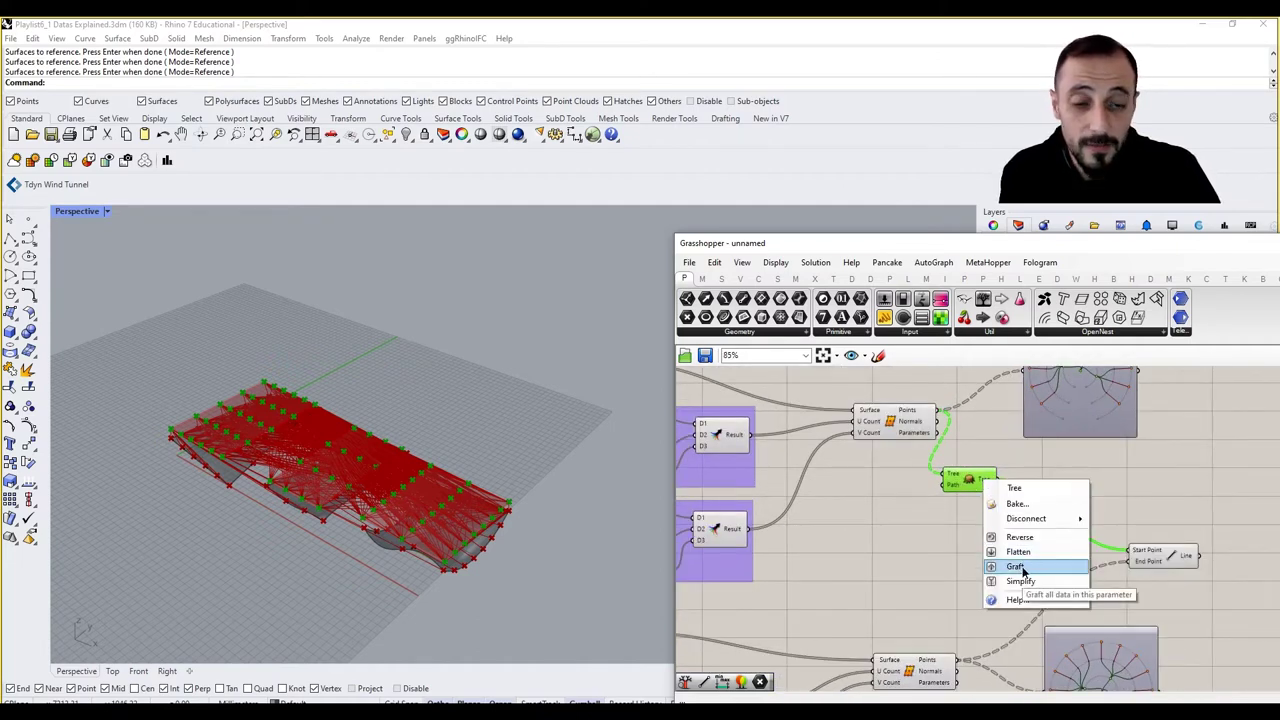
{"action": "left_click", "coordinate": [945, 545]}
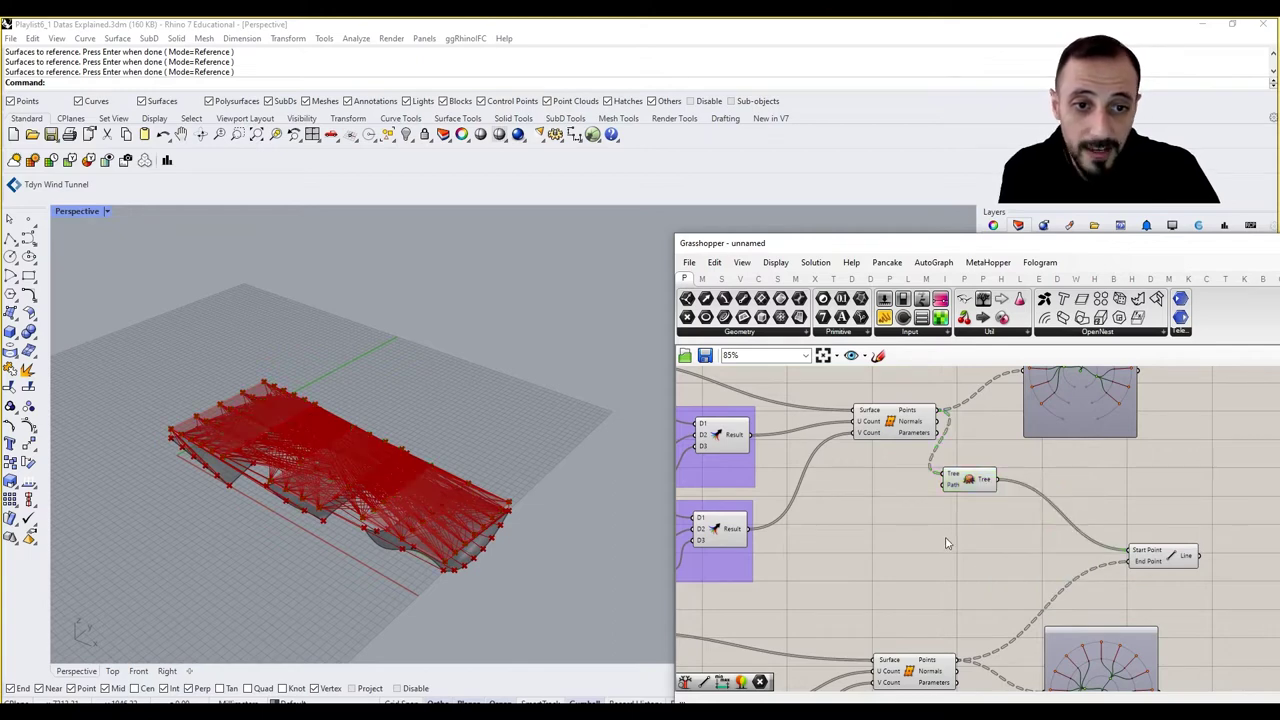
{"action": "double_click", "coordinate": [947, 543]}
{"action": "type", "text": "graft"}
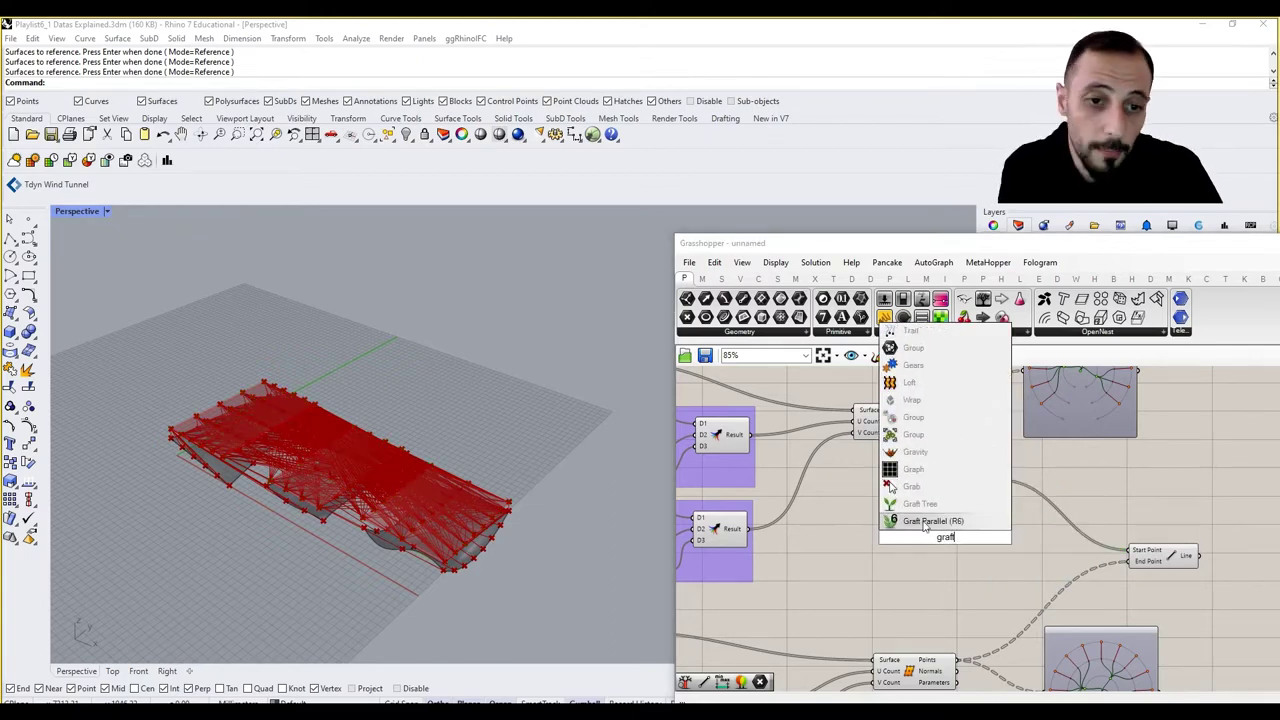
{"action": "left_click", "coordinate": [920, 503]}
{"action": "left_click_drag", "start_coordinate": [1000, 482], "coordinate": [1089, 486]}
Step: Duplicate the upper parameter viewer, arrange the two side by side, and connect the Flatten Tree output to one viewer
{"action": "right_click_drag", "start_coordinate": [1077, 464], "coordinate": [983, 518]}
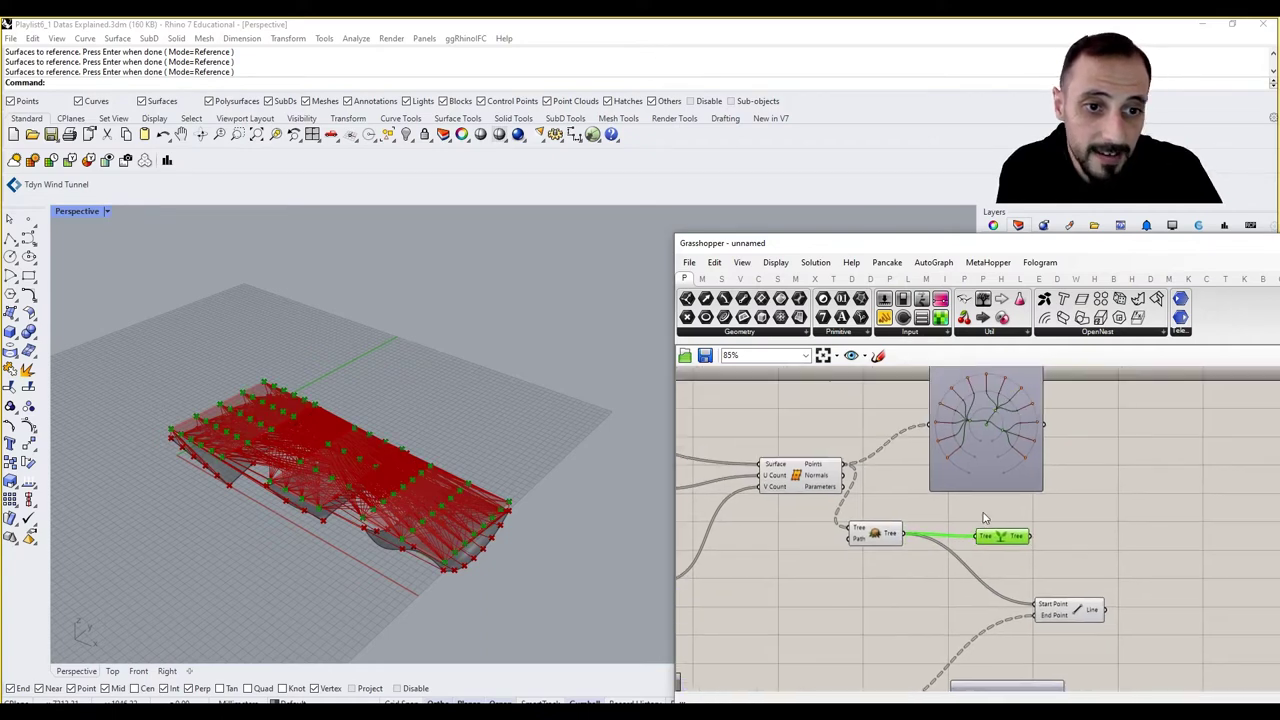
{"action": "left_click_drag", "start_coordinate": [1006, 458], "coordinate": [1204, 458], "text": "alt"}
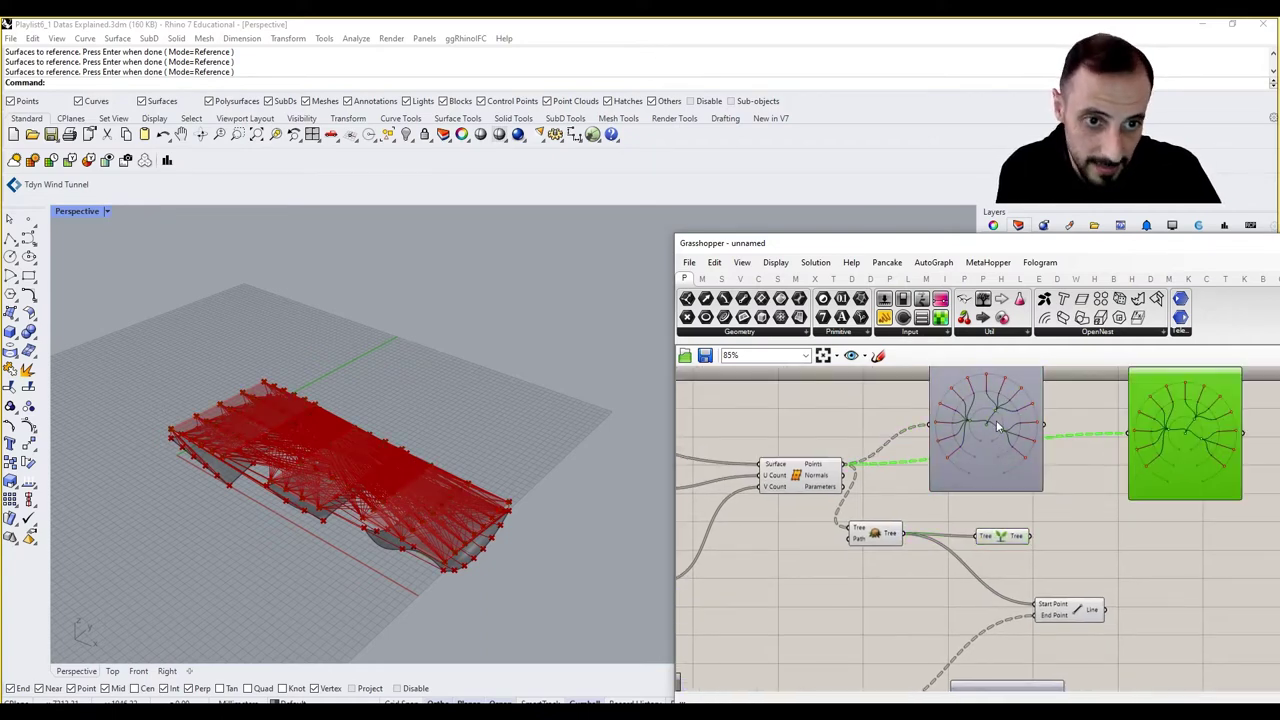
{"action": "right_click_drag", "start_coordinate": [996, 420], "coordinate": [974, 459]}
{"action": "left_click_drag", "start_coordinate": [966, 467], "coordinate": [944, 432]}
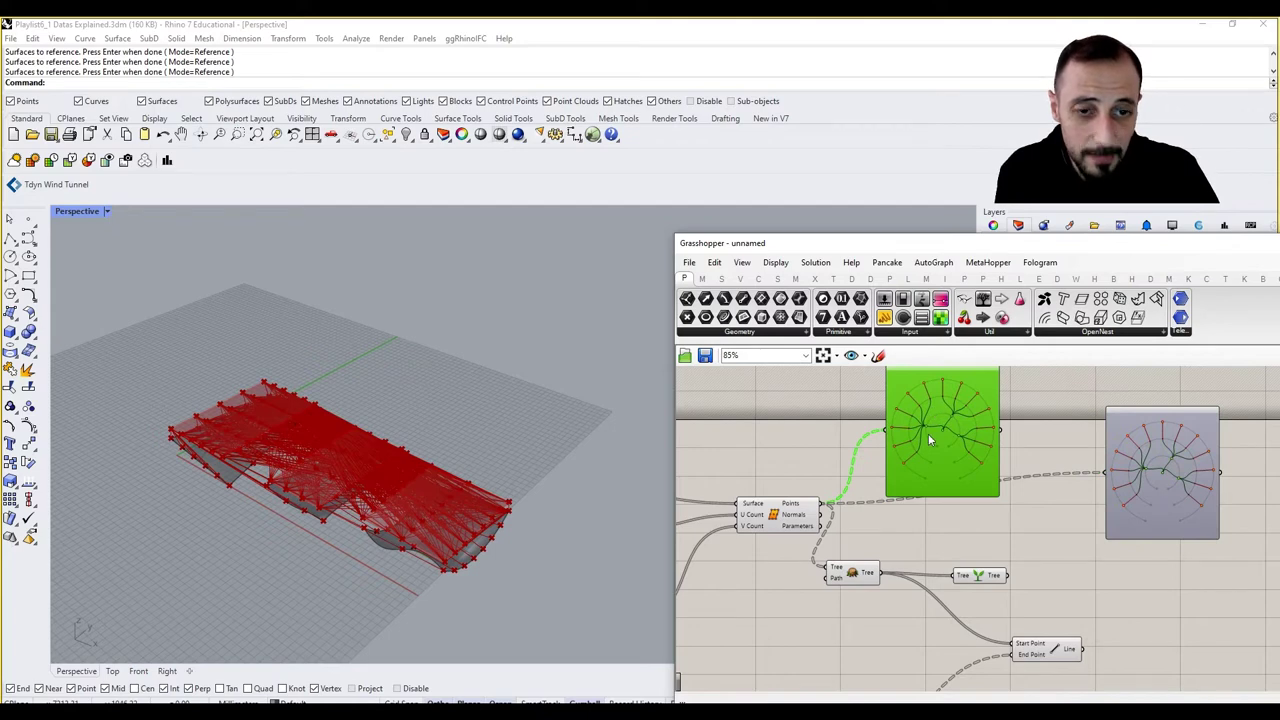
{"action": "left_click_drag", "start_coordinate": [881, 573], "coordinate": [1056, 432]}
Step: Make another copy of the parameter viewer beside the flattened one and connect the Graft Tree output to it
{"action": "right_click_drag", "start_coordinate": [1055, 432], "coordinate": [1027, 436]}
{"action": "left_click_drag", "start_coordinate": [1069, 447], "coordinate": [1200, 453], "text": "alt"}
{"action": "left_click_drag", "start_coordinate": [980, 578], "coordinate": [1179, 480]}
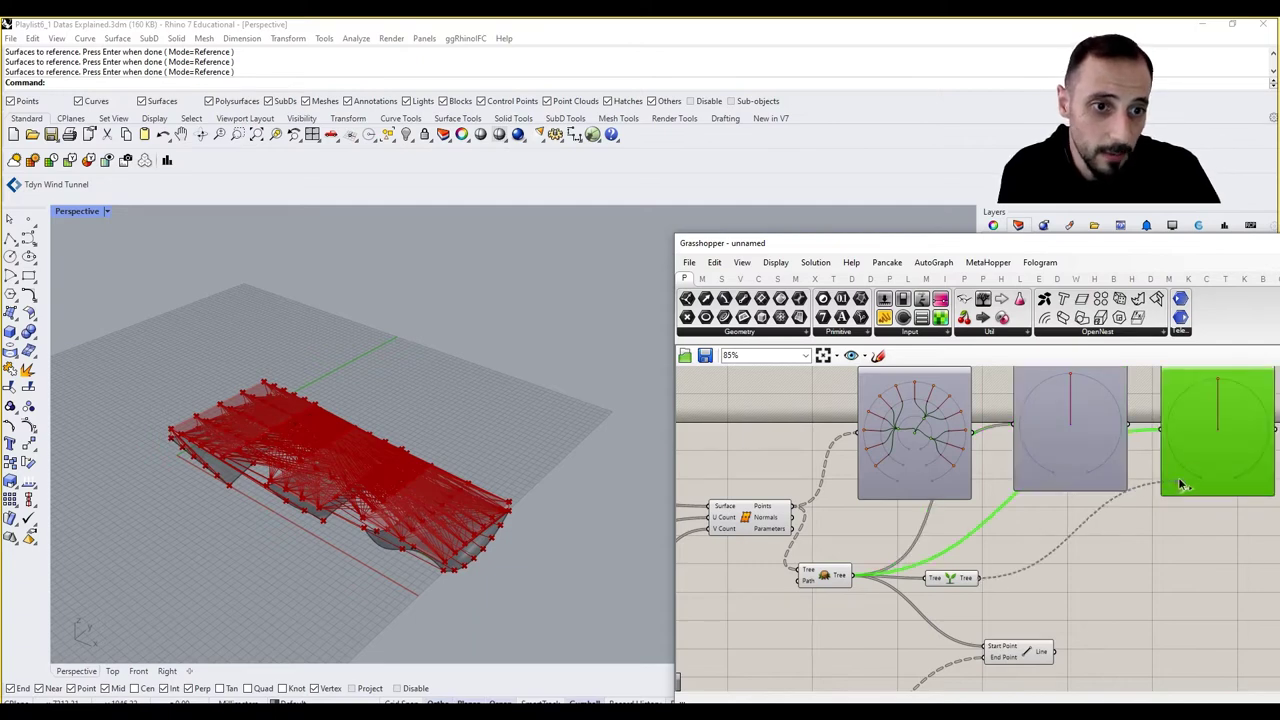
{"action": "right_click_drag", "start_coordinate": [1192, 466], "coordinate": [1102, 487]}
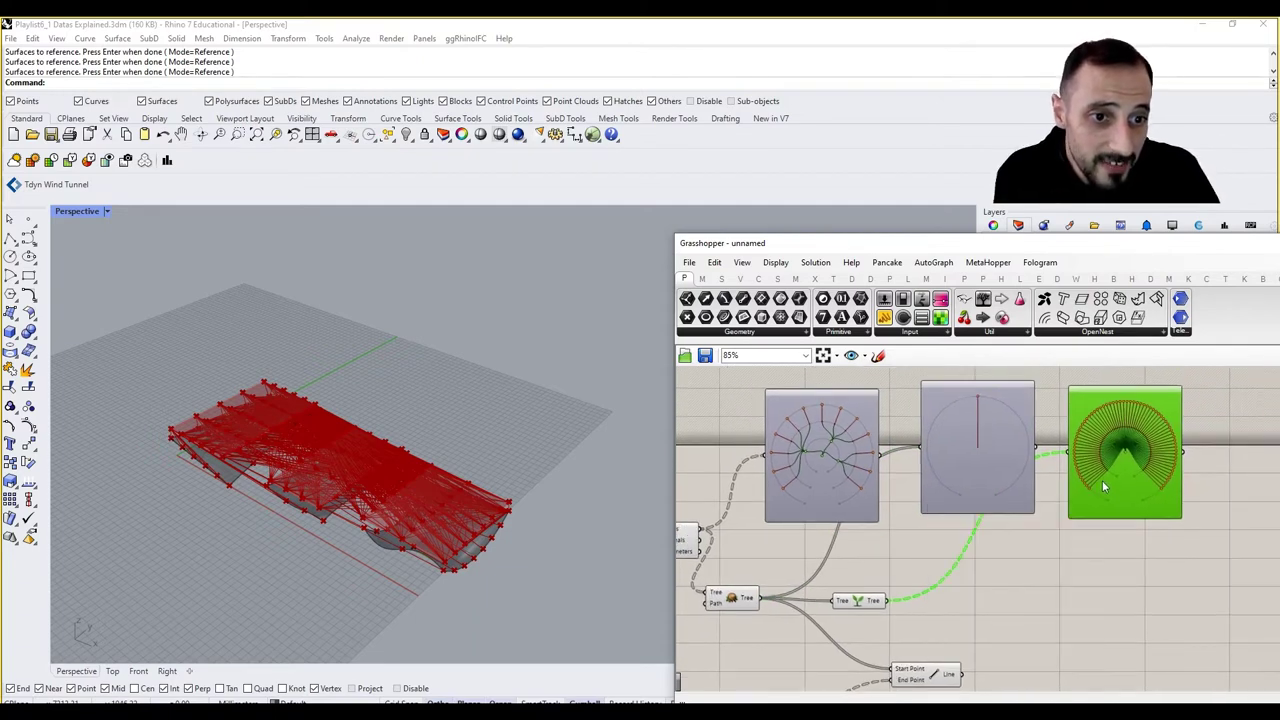
{"action": "left_click_drag", "start_coordinate": [1104, 487], "coordinate": [1096, 483]}
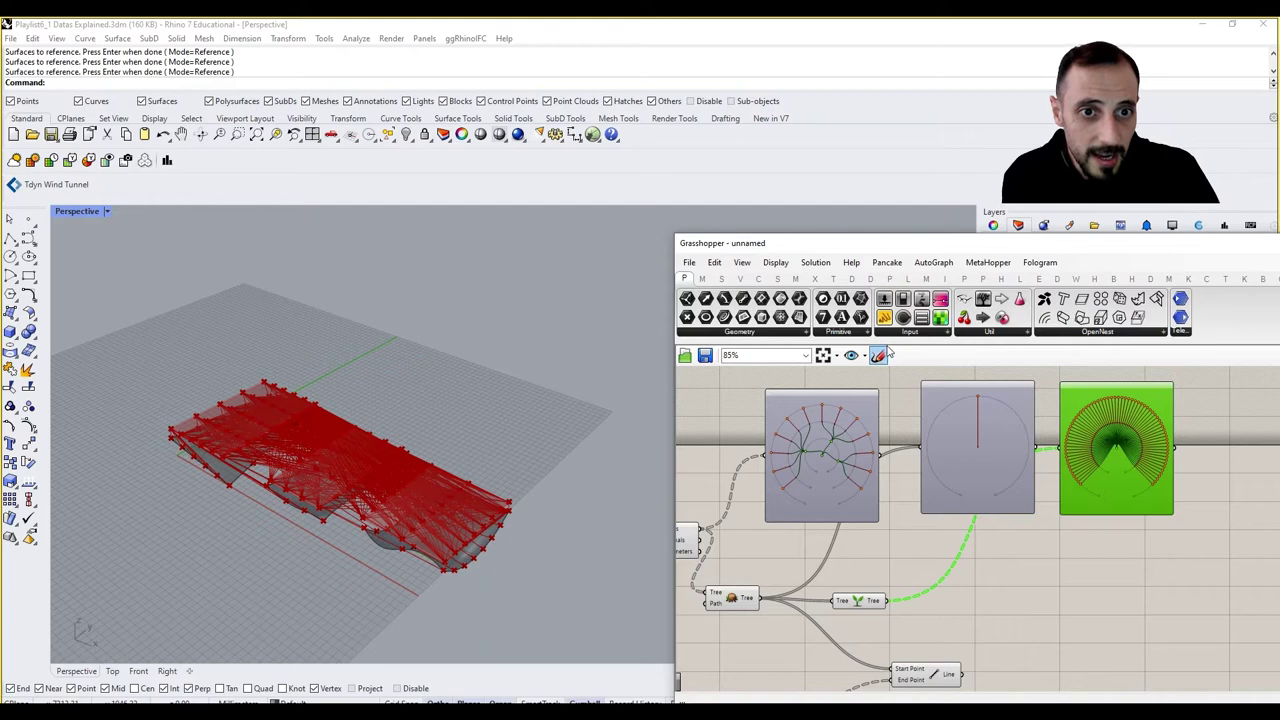
Step: Check the grafted points and their branch paths in a temporary widened panel, and delete the panel
{"action": "left_click_drag", "start_coordinate": [884, 317], "coordinate": [1000, 593]}
{"action": "left_click_drag", "start_coordinate": [889, 600], "coordinate": [958, 597]}
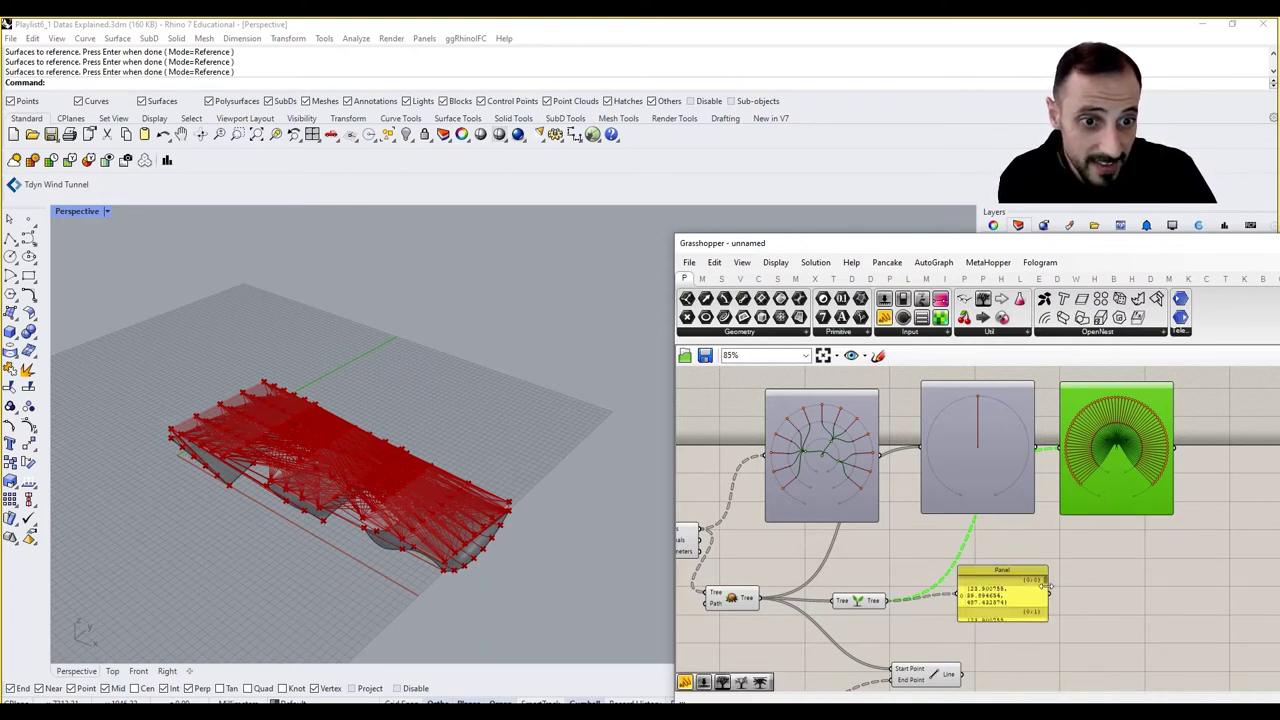
{"action": "left_click_drag", "start_coordinate": [1046, 587], "coordinate": [1204, 583]}
{"action": "scroll", "coordinate": [1200, 582], "scroll_direction": "down", "scroll_amount": 15}
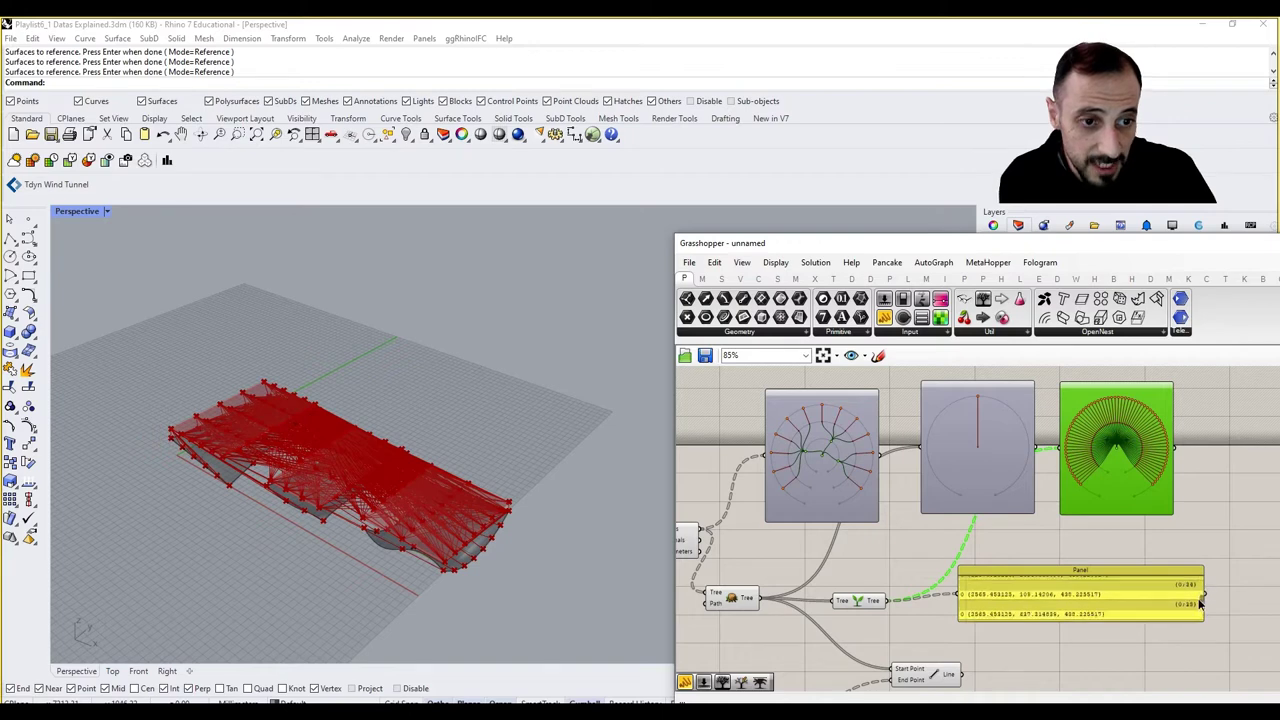
{"action": "left_click", "coordinate": [1156, 604]}
{"action": "key", "text": "Delete"}
Step: Replace the Line's Start Point source with the Graft Tree output
{"action": "right_click_drag", "start_coordinate": [914, 619], "coordinate": [968, 565]}
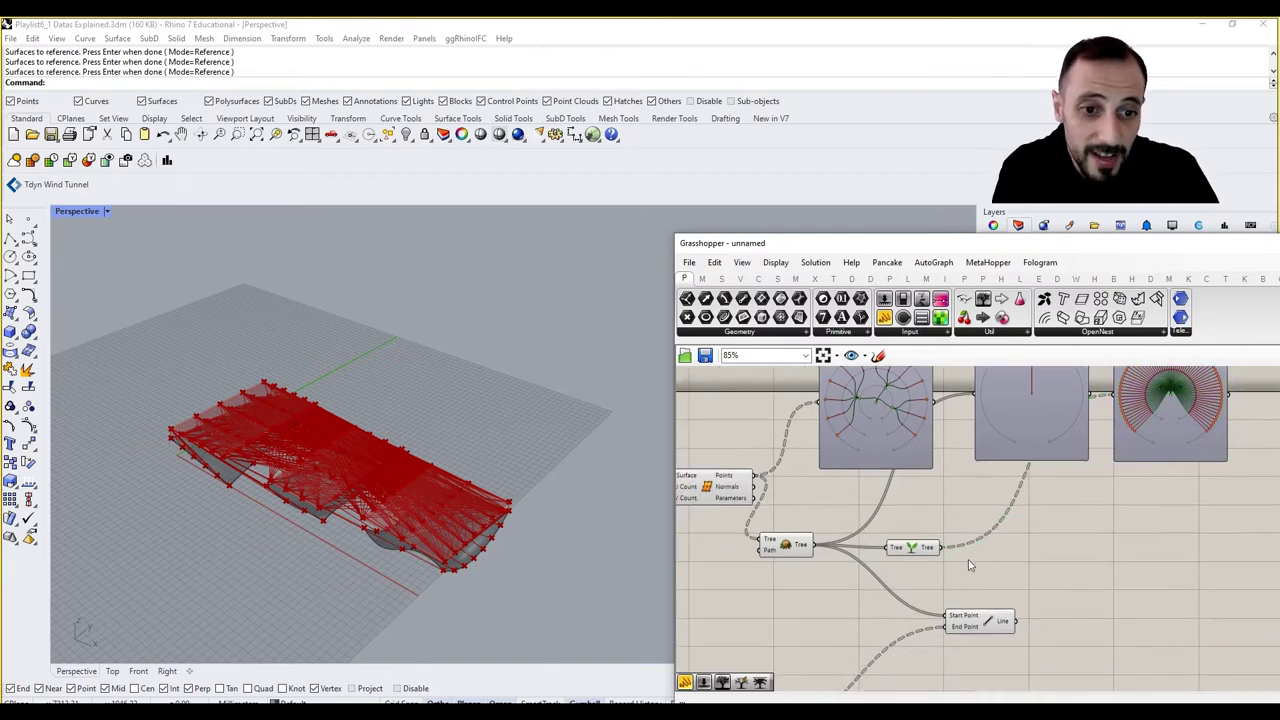
{"action": "left_click_drag", "start_coordinate": [941, 553], "coordinate": [948, 610]}
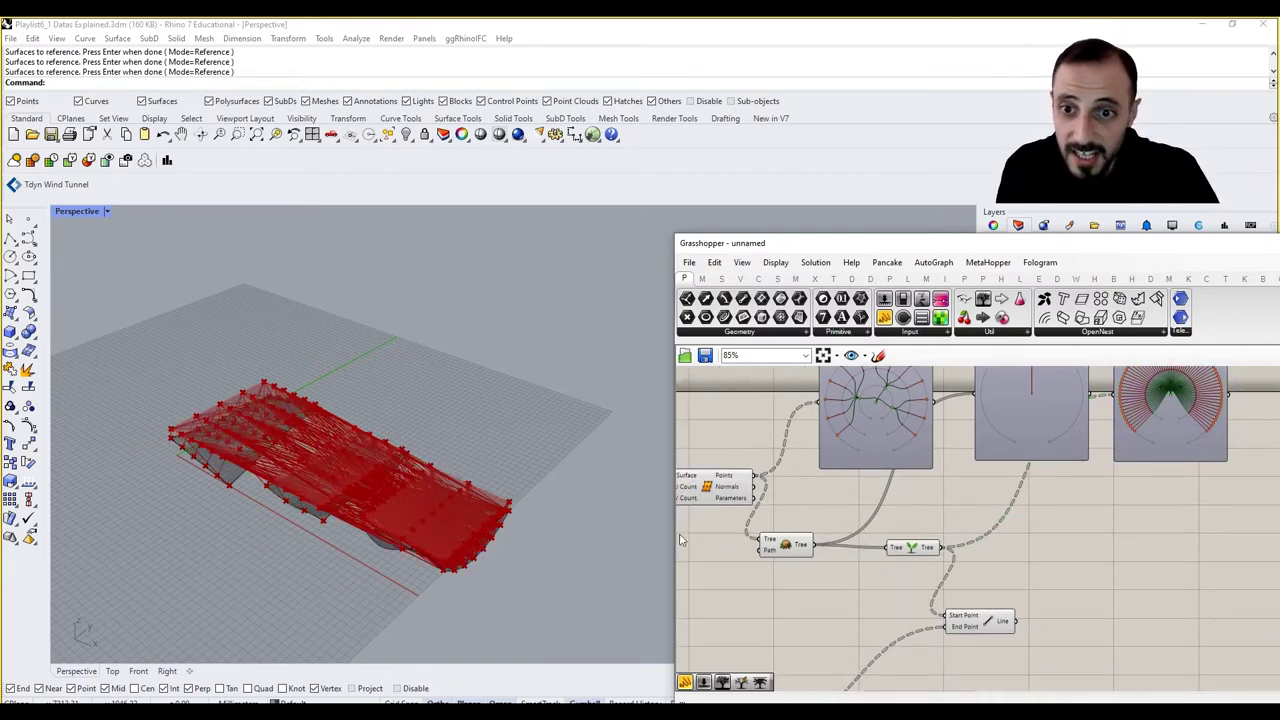
Step: Examine the lines drawn between the surfaces and compare them with the data structures in the parameter viewers
{"action": "right_click_drag", "start_coordinate": [395, 470], "coordinate": [310, 452]}
{"action": "right_click_drag", "start_coordinate": [395, 530], "coordinate": [382, 446]}
{"action": "scroll", "coordinate": [231, 458], "scroll_direction": "up", "scroll_amount": 5}
{"action": "scroll", "coordinate": [382, 446], "scroll_direction": "down", "scroll_amount": 4}
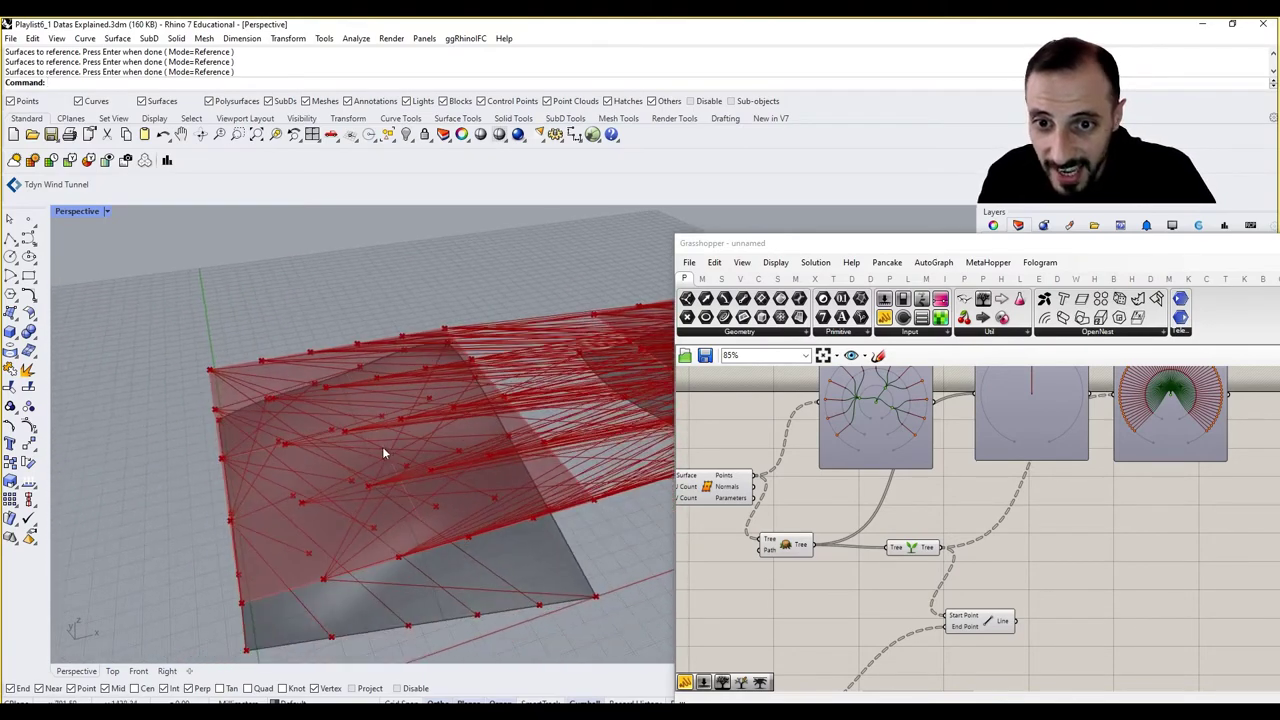
{"action": "mouse_move", "coordinate": [386, 510]}
{"action": "right_mouse_down"}
{"action": "mouse_move", "coordinate": [386, 444]}
{"action": "mouse_move", "coordinate": [412, 468]}
{"action": "mouse_move", "coordinate": [394, 527]}
{"action": "right_mouse_up"}
{"action": "right_click_drag", "start_coordinate": [287, 537], "coordinate": [296, 496]}
{"action": "scroll", "coordinate": [305, 490], "scroll_direction": "down", "scroll_amount": 5}
{"action": "right_click_drag", "start_coordinate": [397, 472], "coordinate": [386, 497]}
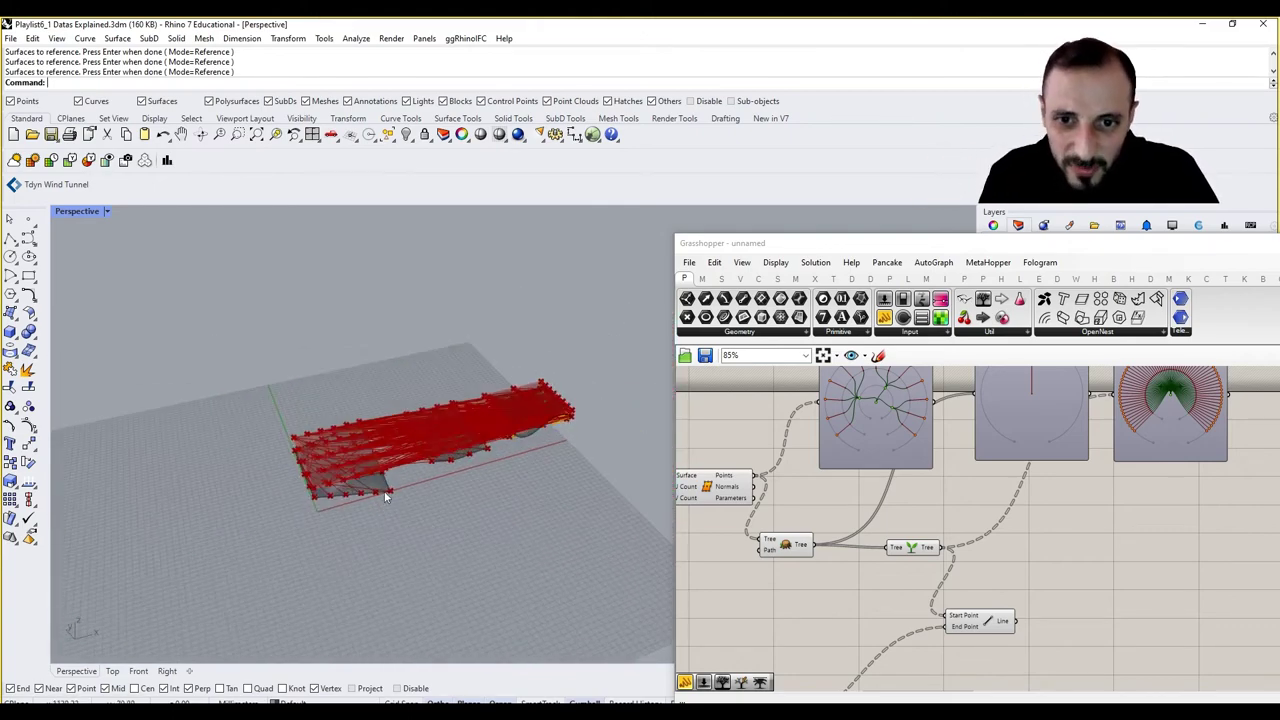
{"action": "scroll", "coordinate": [382, 422], "scroll_direction": "up", "scroll_amount": 5}
{"action": "right_click_drag", "start_coordinate": [372, 435], "coordinate": [337, 453], "text": "shift"}
{"action": "right_click_drag", "start_coordinate": [951, 553], "coordinate": [923, 578]}
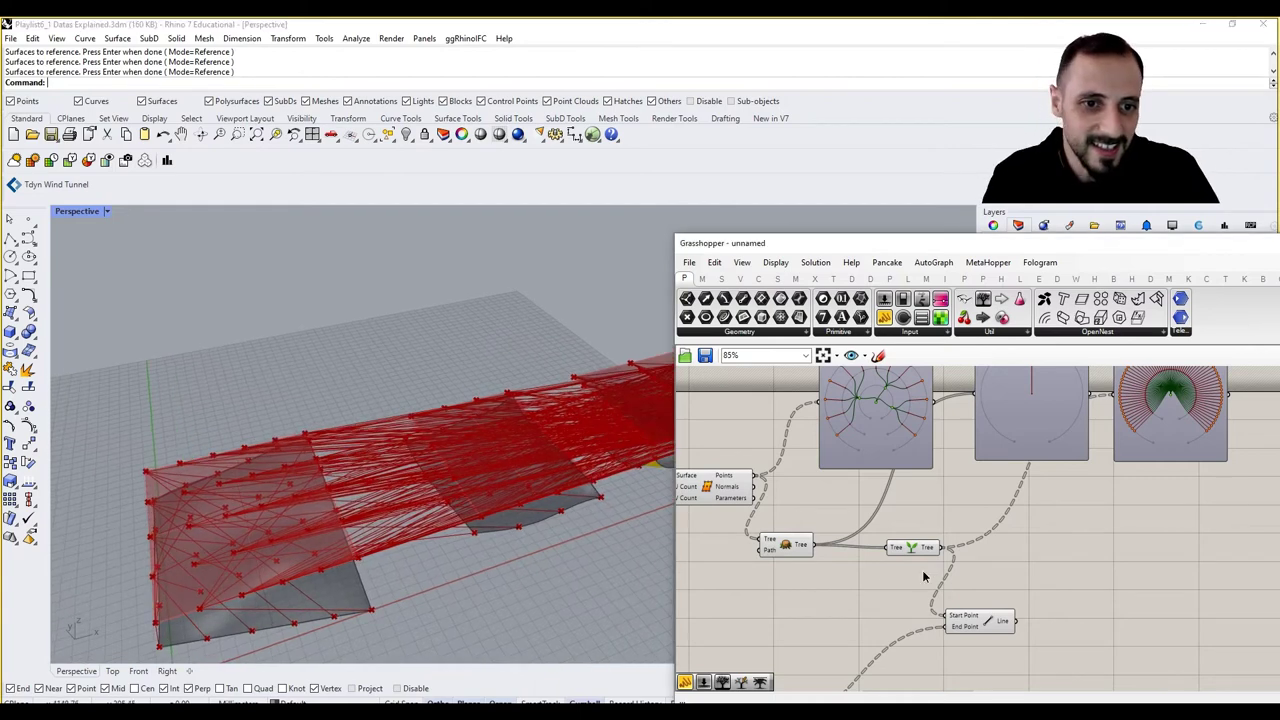
{"action": "right_click_drag", "start_coordinate": [1028, 547], "coordinate": [1006, 530]}
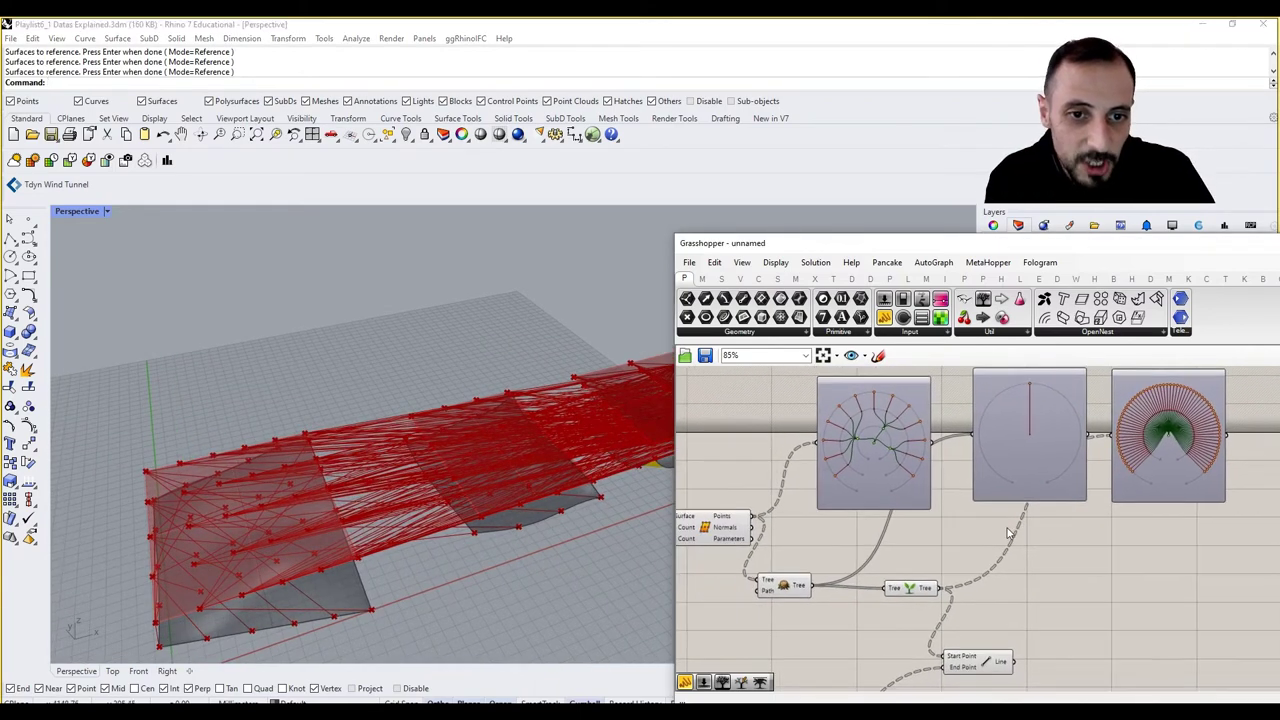
{"action": "mouse_move", "coordinate": [873, 490]}
{"action": "right_mouse_down"}
{"action": "mouse_move", "coordinate": [870, 466]}
{"action": "mouse_move", "coordinate": [872, 483]}
{"action": "right_mouse_up"}
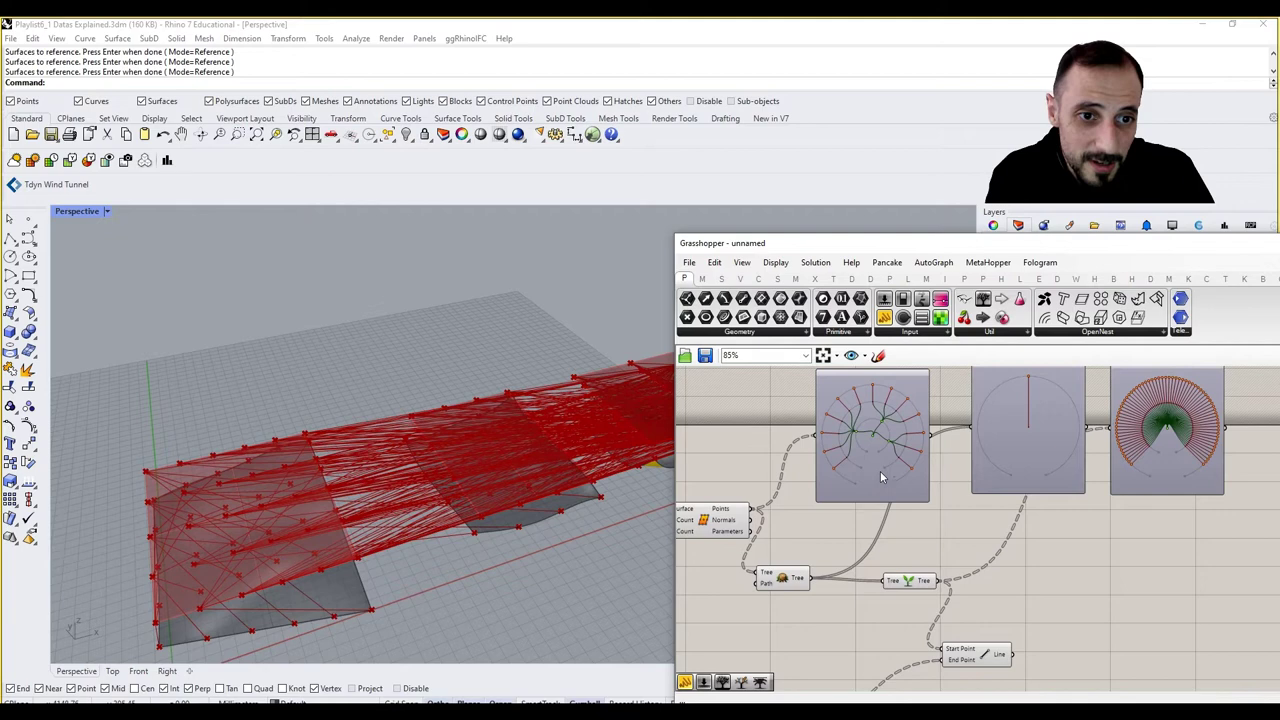
{"action": "mouse_move", "coordinate": [798, 583]}
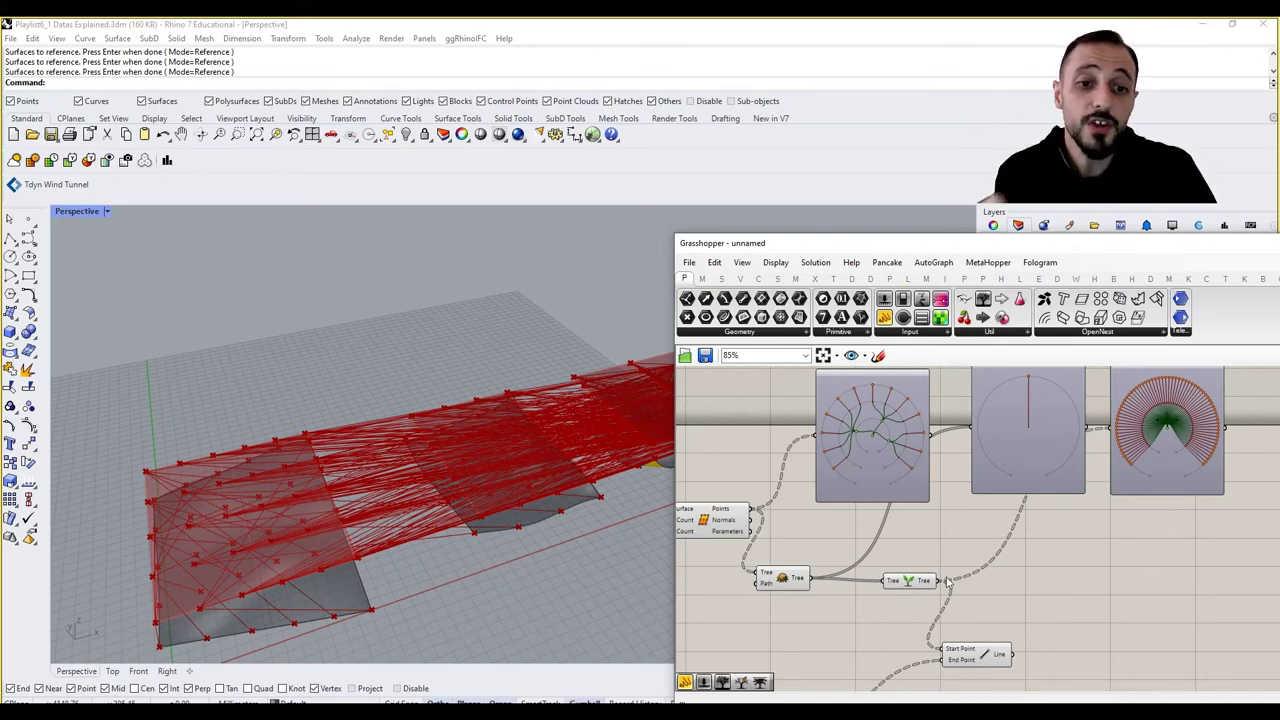
Step: Add an Unflatten Tree component, feeding it the flattened tree and using the surface division's Points as Guide
{"action": "left_click_drag", "start_coordinate": [988, 655], "coordinate": [1008, 652]}
{"action": "left_click", "coordinate": [1008, 650]}
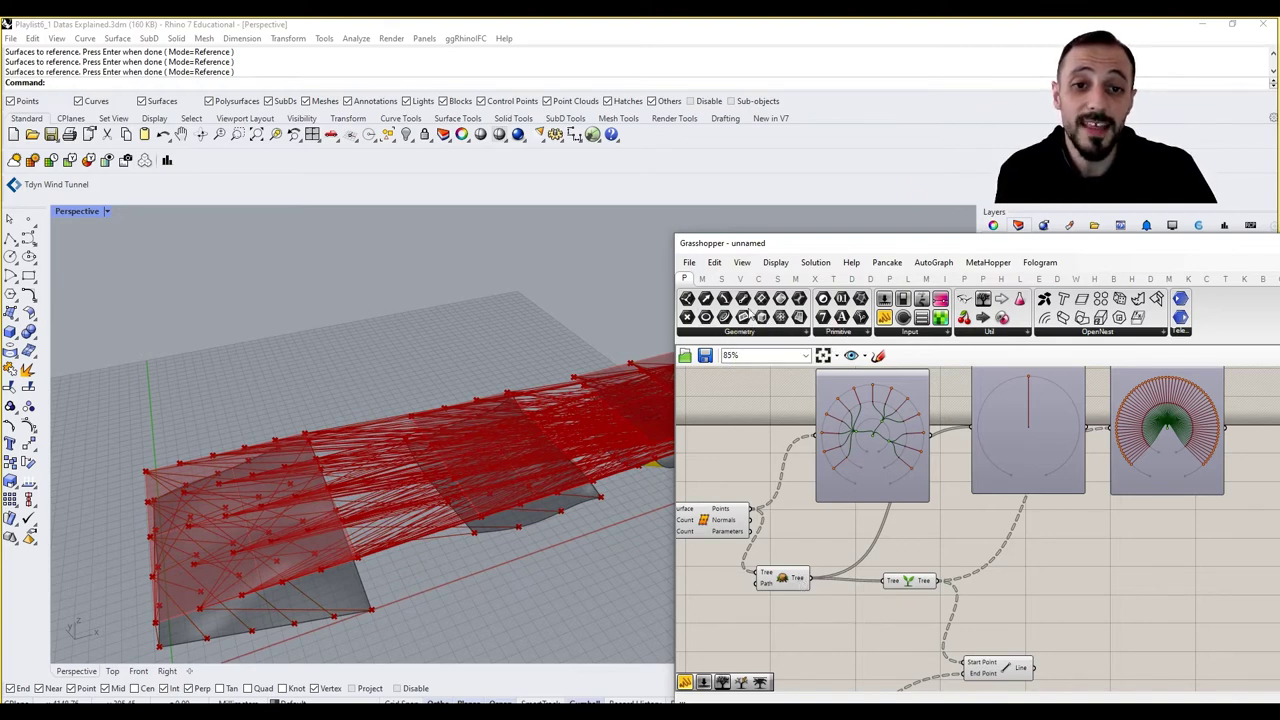
{"action": "double_click", "coordinate": [798, 590]}
{"action": "type", "text": "ung"}
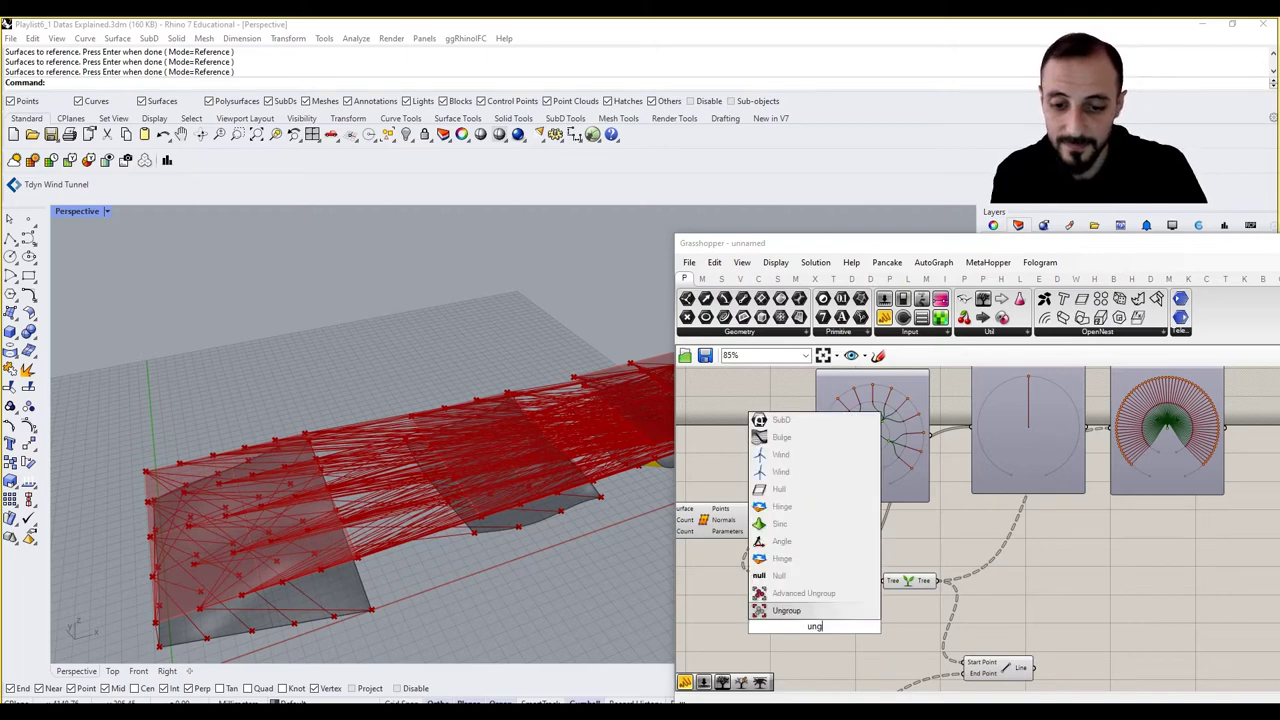
{"action": "key", "text": "BackSpace"}
{"action": "type", "text": "flatt"}
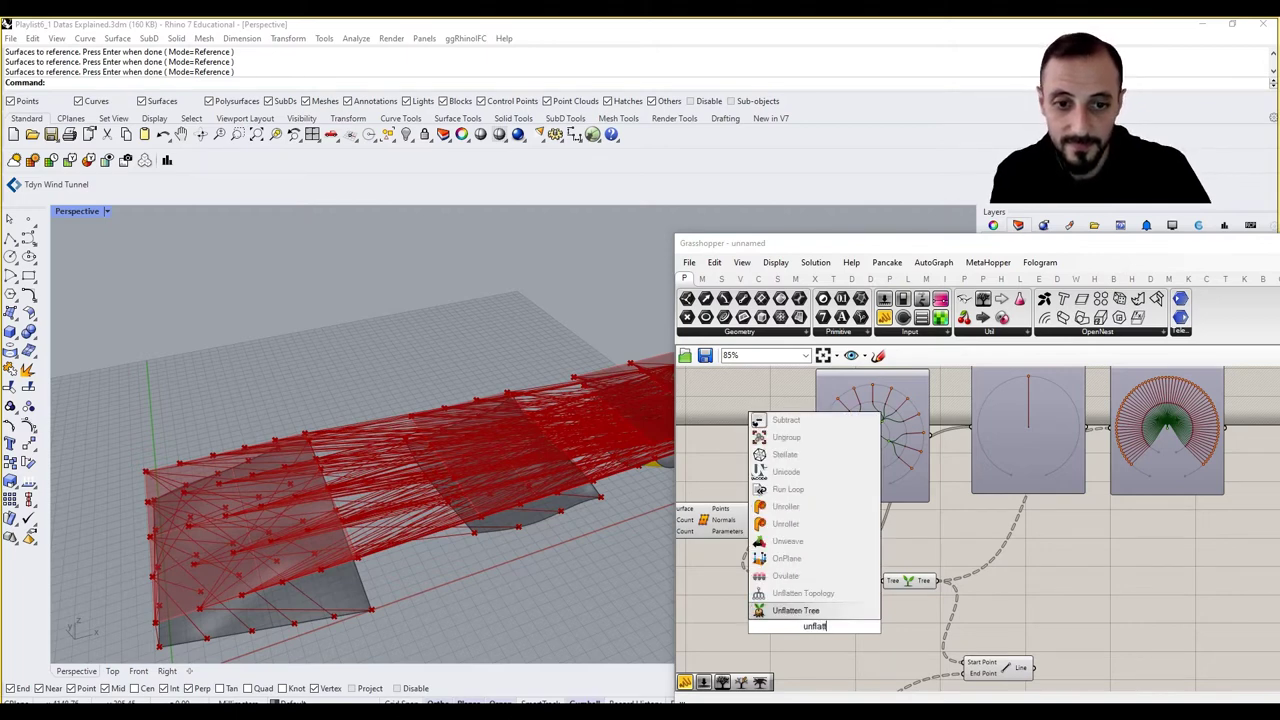
{"action": "key", "text": "Return"}
{"action": "left_click_drag", "start_coordinate": [818, 623], "coordinate": [1071, 606]}
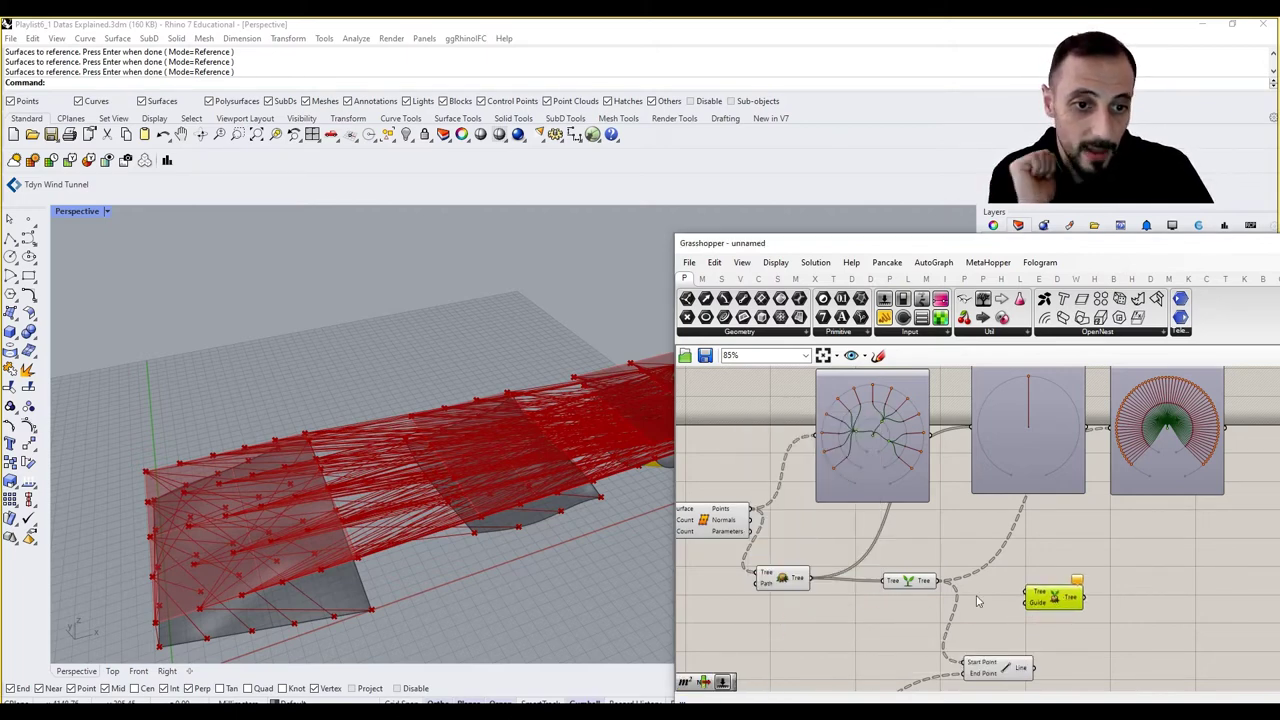
{"action": "left_click_drag", "start_coordinate": [810, 580], "coordinate": [1033, 597]}
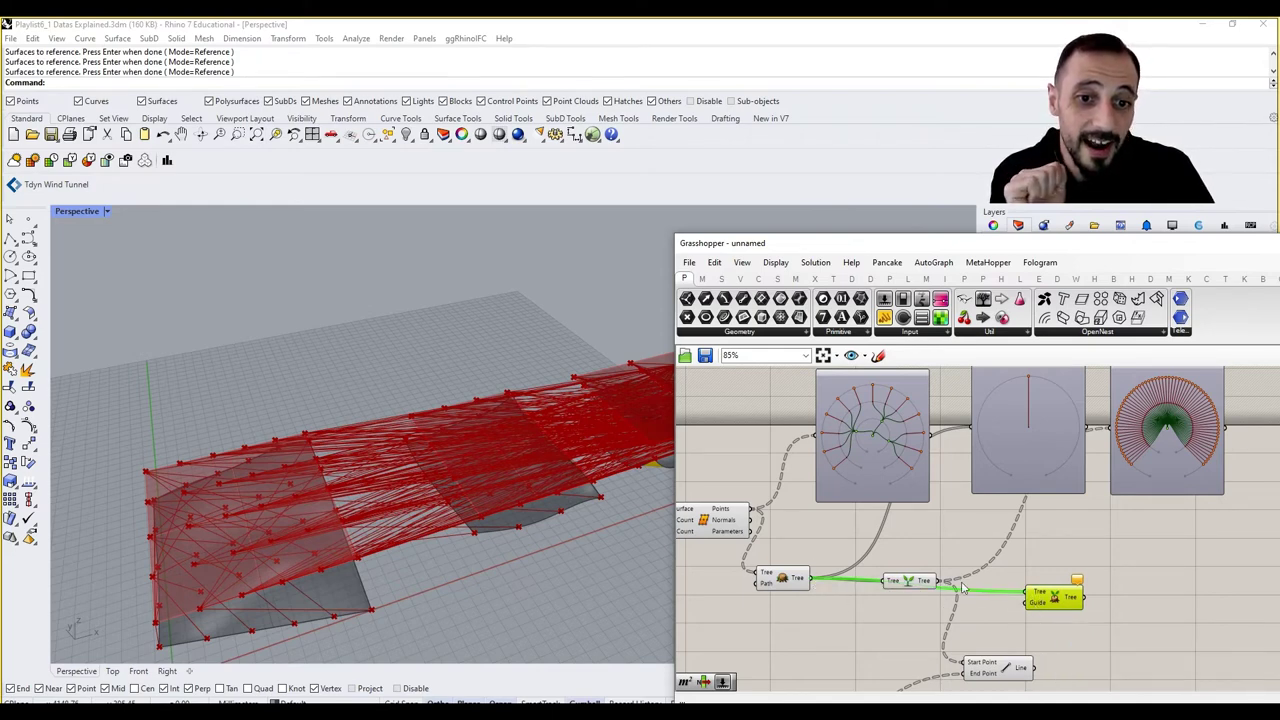
{"action": "left_click_drag", "start_coordinate": [756, 510], "coordinate": [1033, 601]}
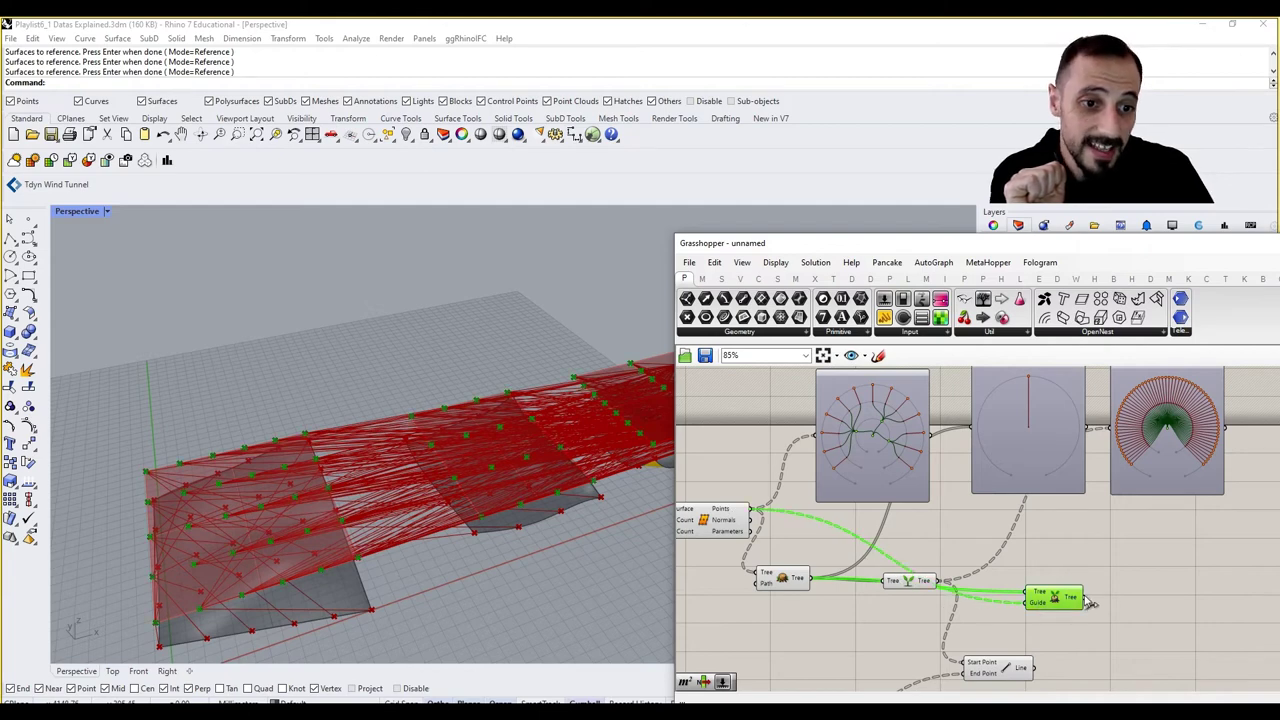
Step: Duplicate the grafted tree's parameter viewer and connect the Unflatten Tree output to the copy
{"action": "right_click_drag", "start_coordinate": [1051, 600], "coordinate": [931, 617]}
{"action": "left_click", "coordinate": [1063, 491]}
{"action": "left_click", "coordinate": [1165, 495]}
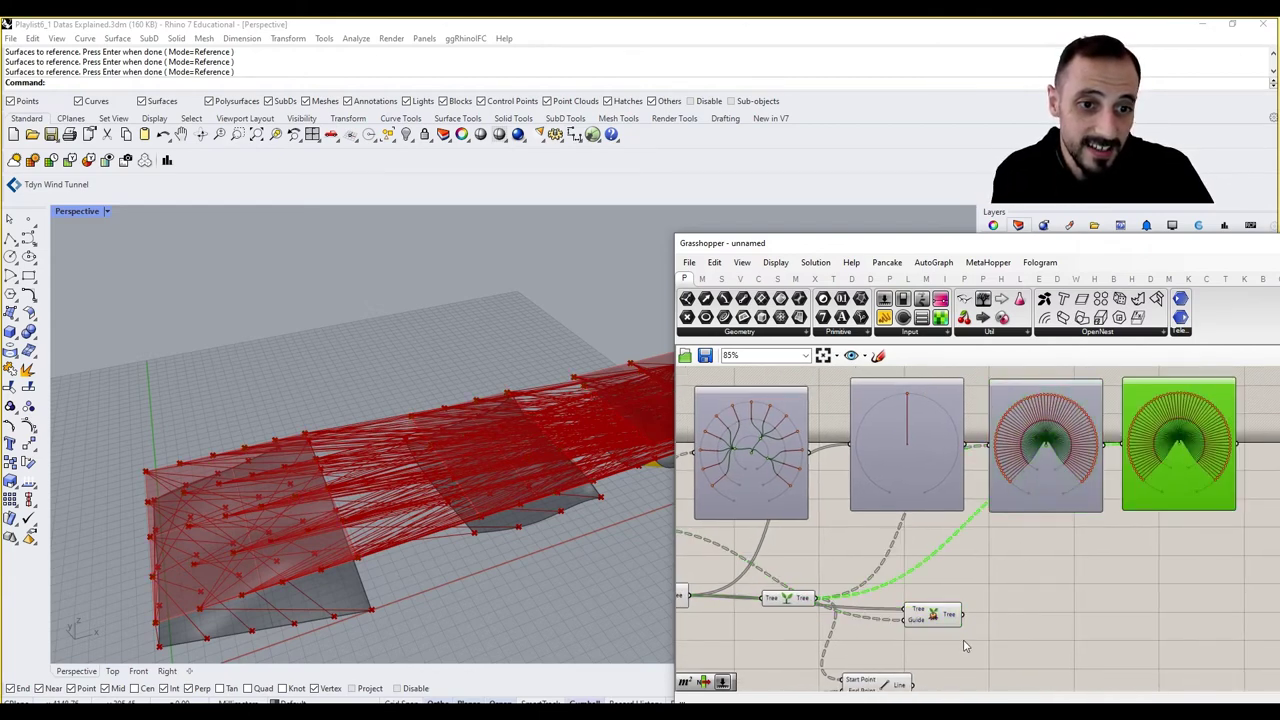
{"action": "left_click_drag", "start_coordinate": [963, 615], "coordinate": [1150, 460]}
{"action": "right_click_drag", "start_coordinate": [1100, 544], "coordinate": [1100, 558]}
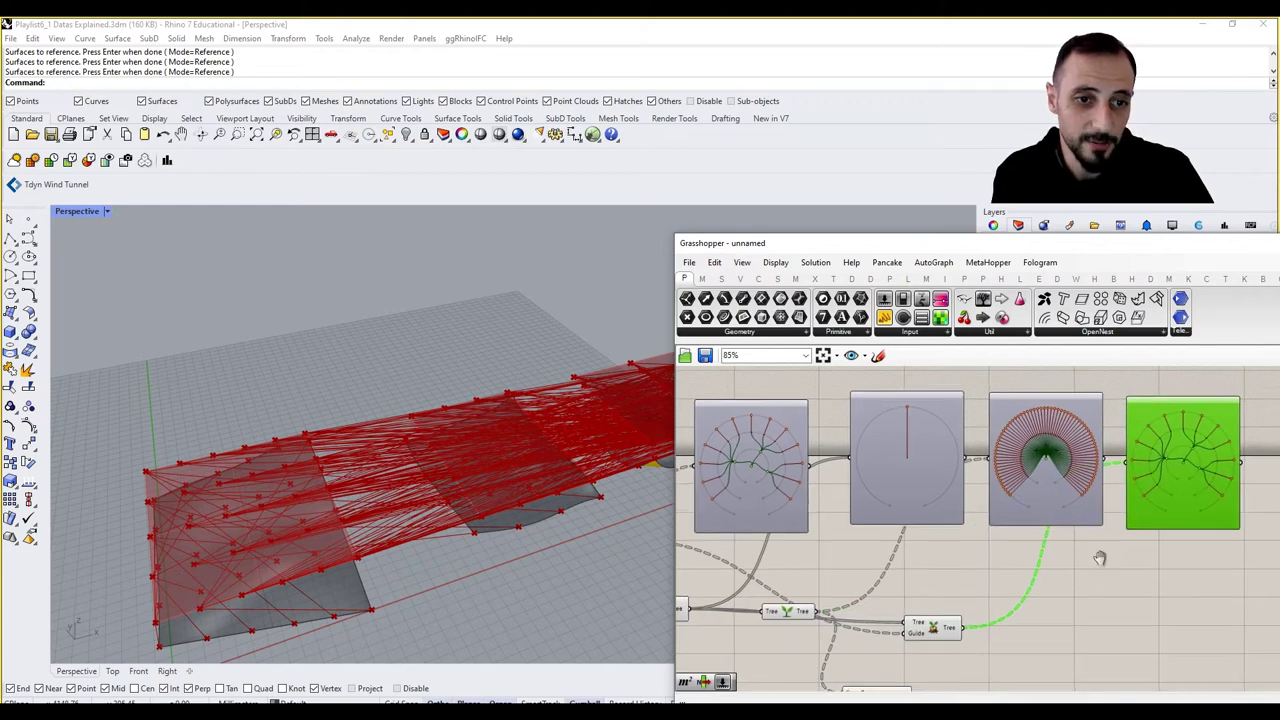
Step: Add a text panel reading "Orginal Data" above the parameter viewer of the surface division's points
{"action": "left_click", "coordinate": [937, 510]}
{"action": "scroll", "coordinate": [863, 502], "scroll_direction": "down", "scroll_amount": 2}
{"action": "left_click", "coordinate": [818, 480]}
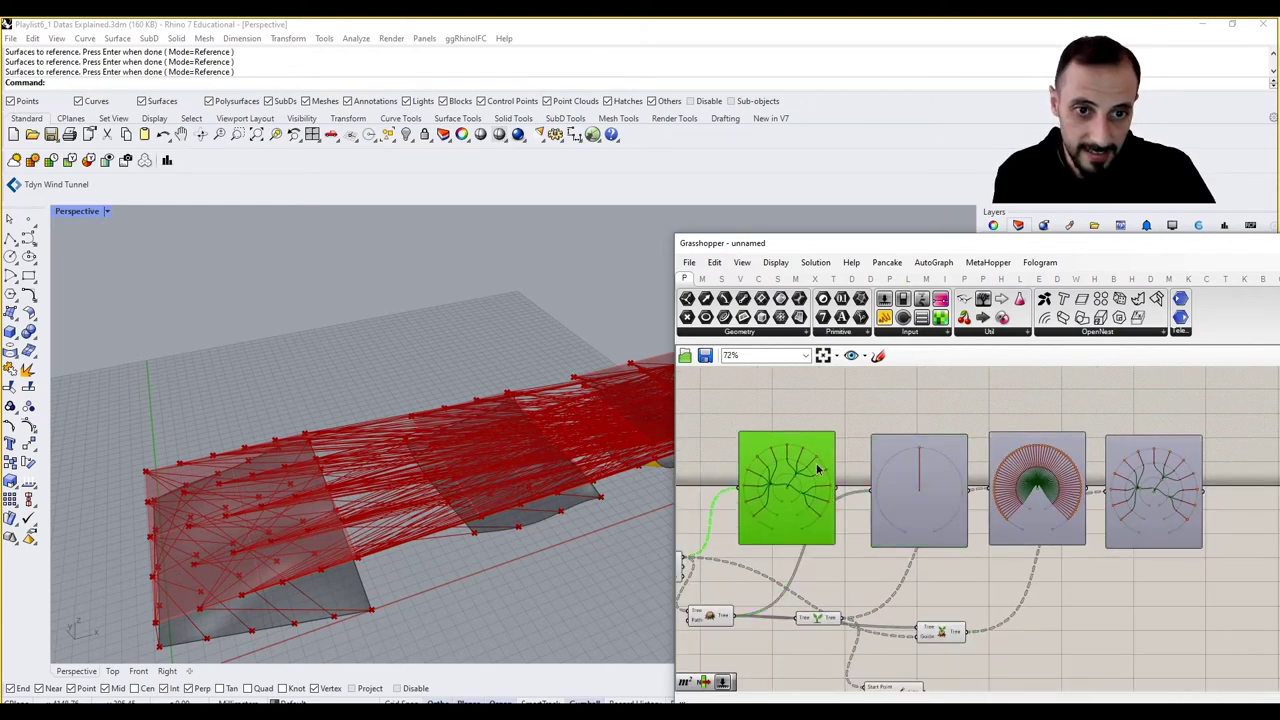
{"action": "right_click_drag", "start_coordinate": [826, 450], "coordinate": [822, 468]}
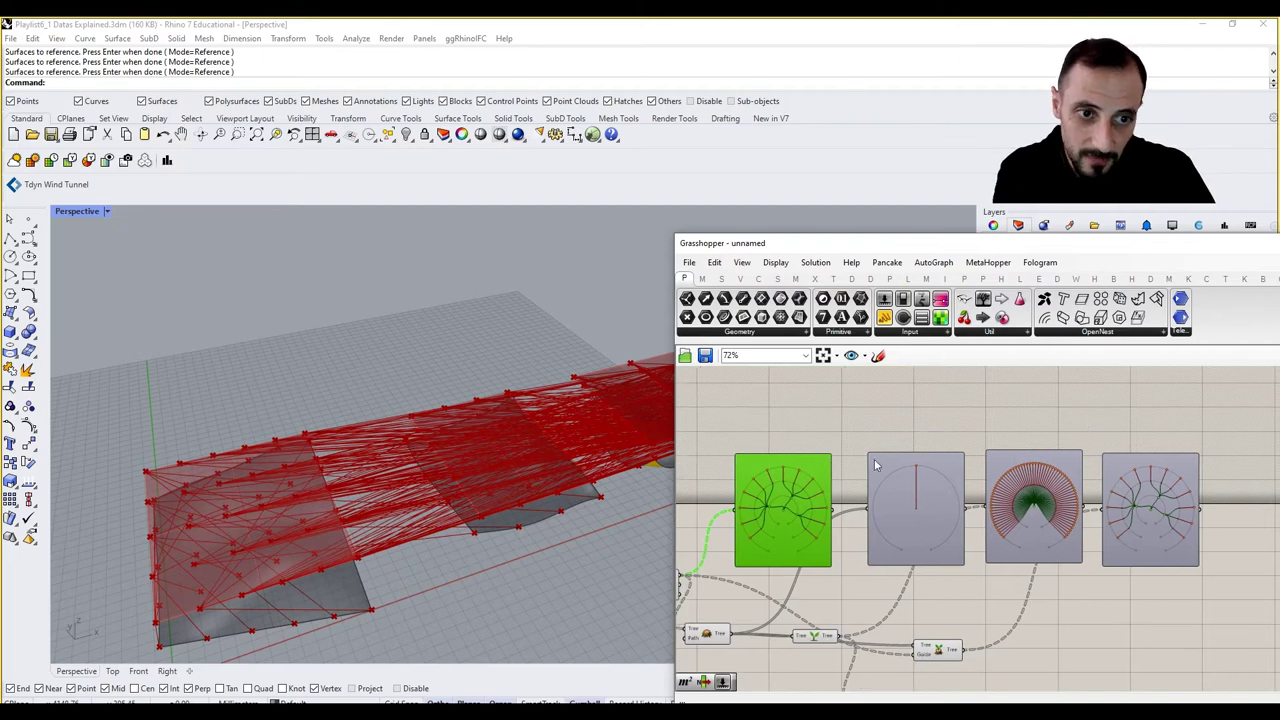
{"action": "double_click", "coordinate": [828, 406]}
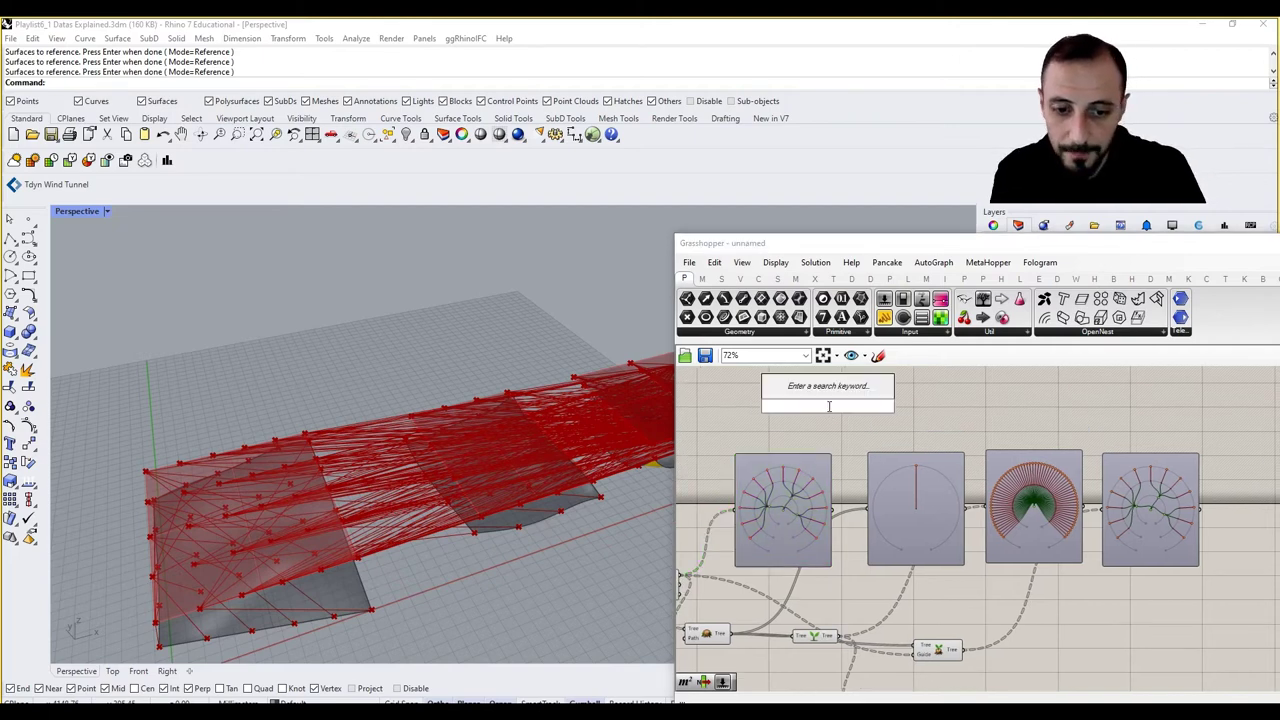
{"action": "type", "text": "panel"}
{"action": "left_click", "coordinate": [808, 394]}
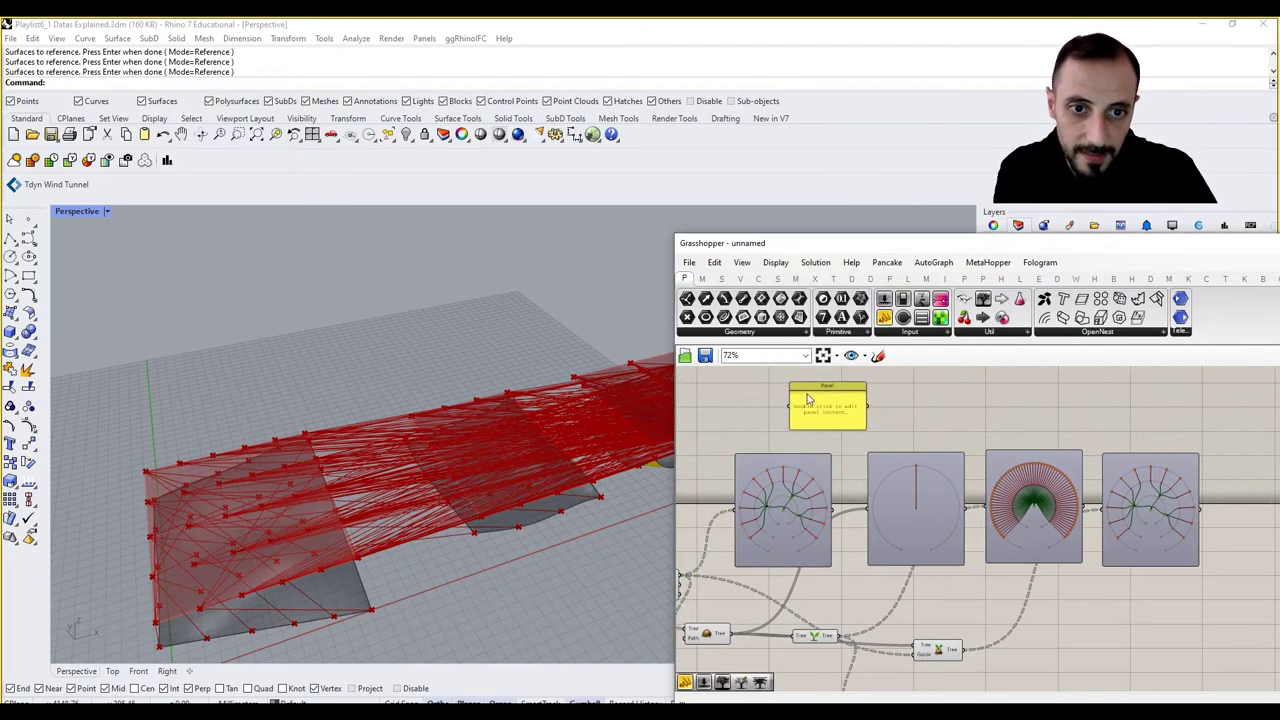
{"action": "left_click_drag", "start_coordinate": [808, 399], "coordinate": [782, 425]}
{"action": "double_click", "coordinate": [782, 426]}
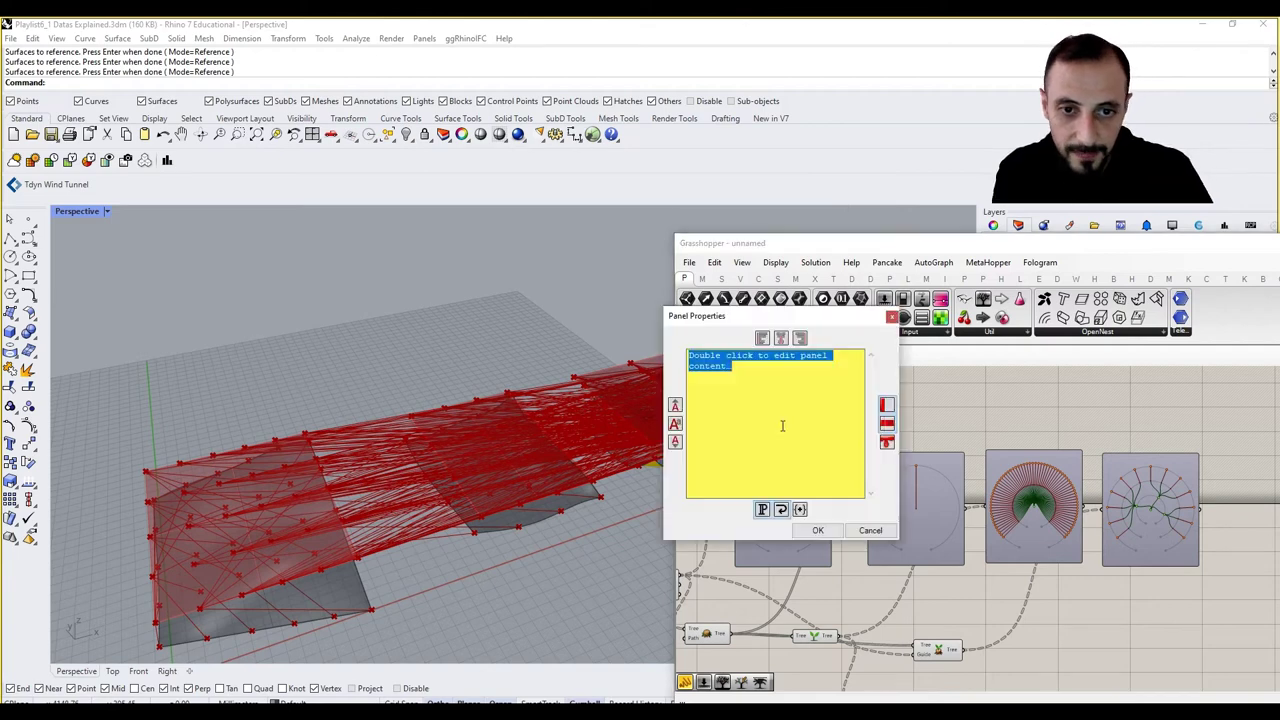
{"action": "type", "text": "0"}
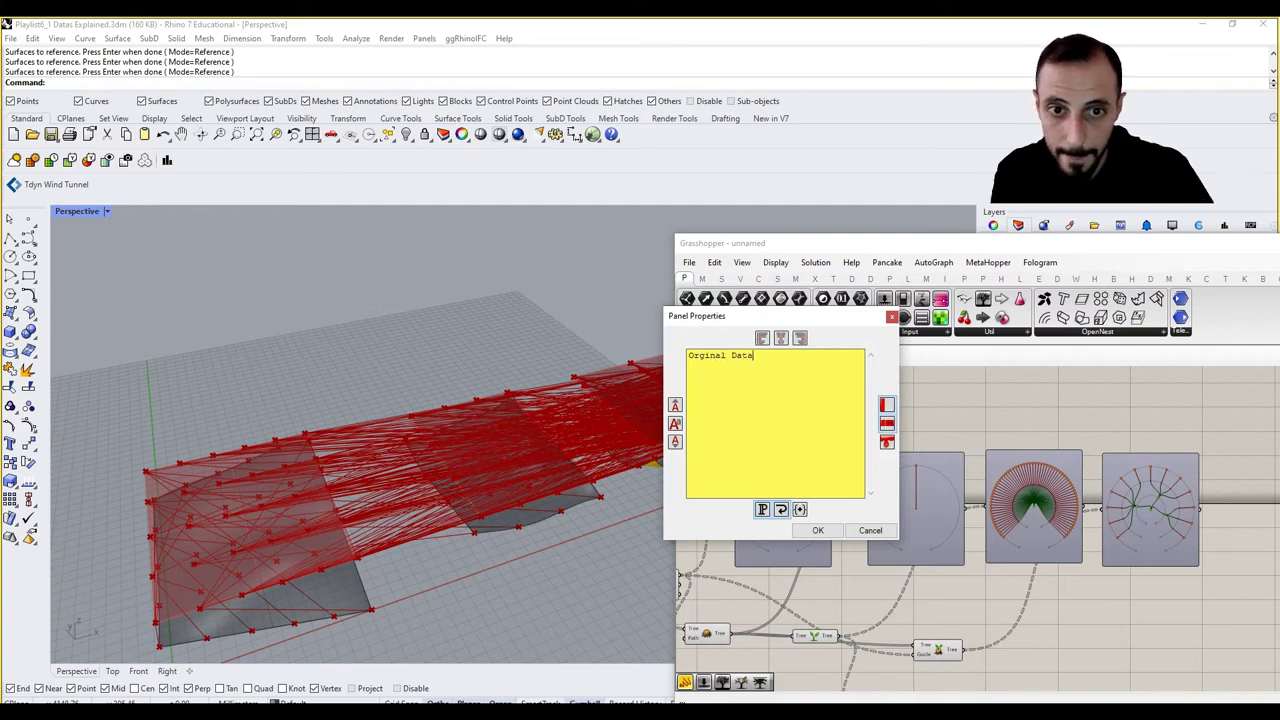
{"action": "left_click", "coordinate": [818, 530]}
Step: Shrink the "Orginal Data" panel, centre it over its viewer, and place a copy reading "Flatten" above the flattened tree's viewer
{"action": "scroll", "coordinate": [812, 435], "scroll_direction": "up", "scroll_amount": 2}
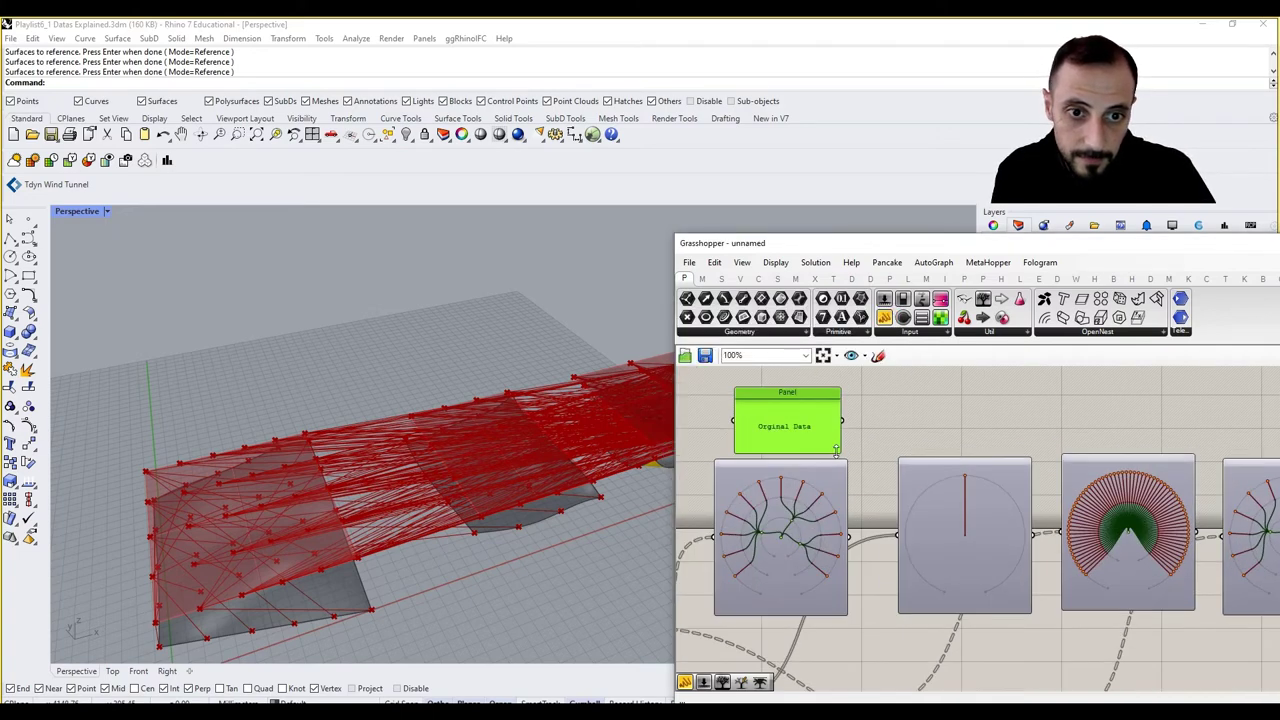
{"action": "left_click_drag", "start_coordinate": [817, 434], "coordinate": [978, 426]}
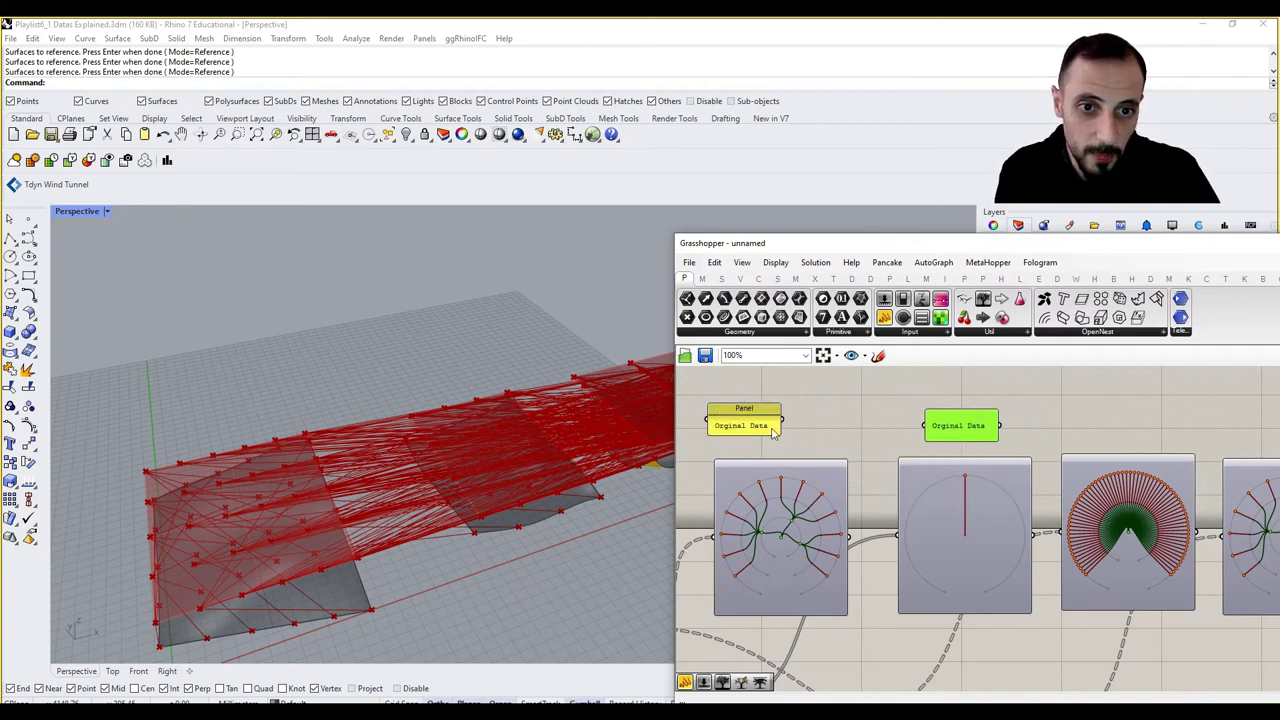
{"action": "left_click_drag", "start_coordinate": [758, 426], "coordinate": [792, 430]}
{"action": "double_click", "coordinate": [960, 426]}
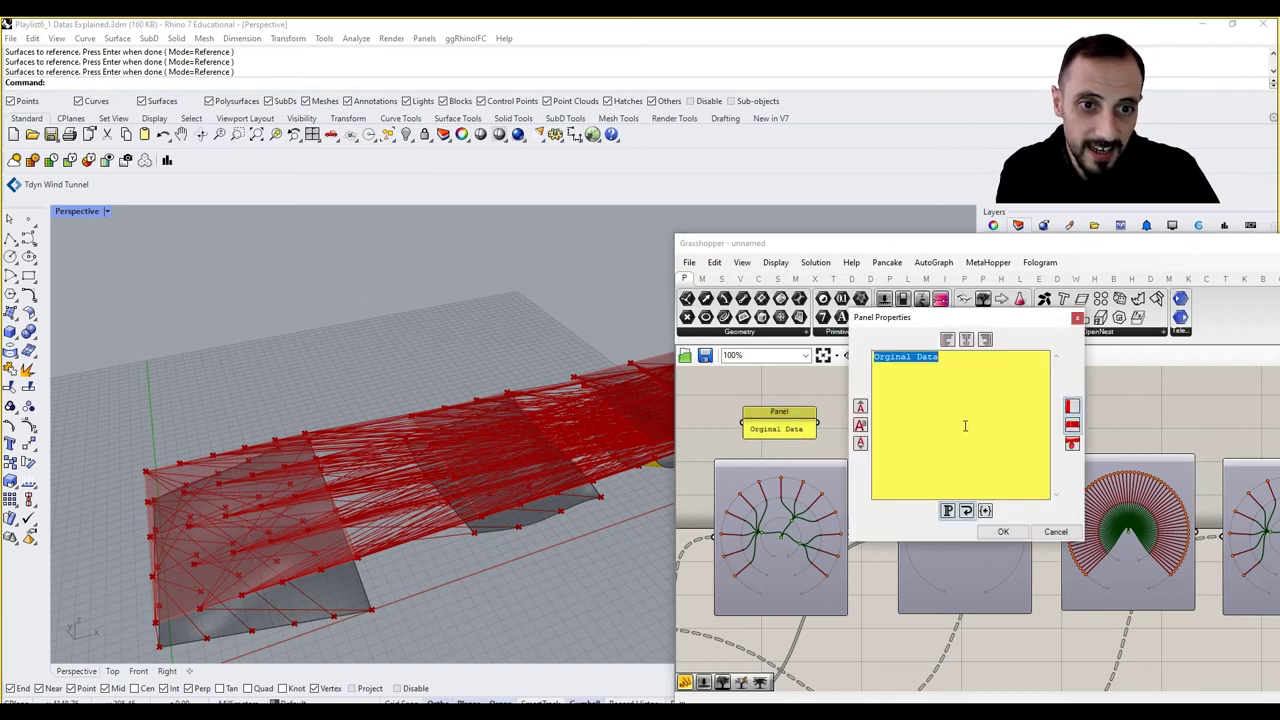
{"action": "type", "text": "Flatten"}
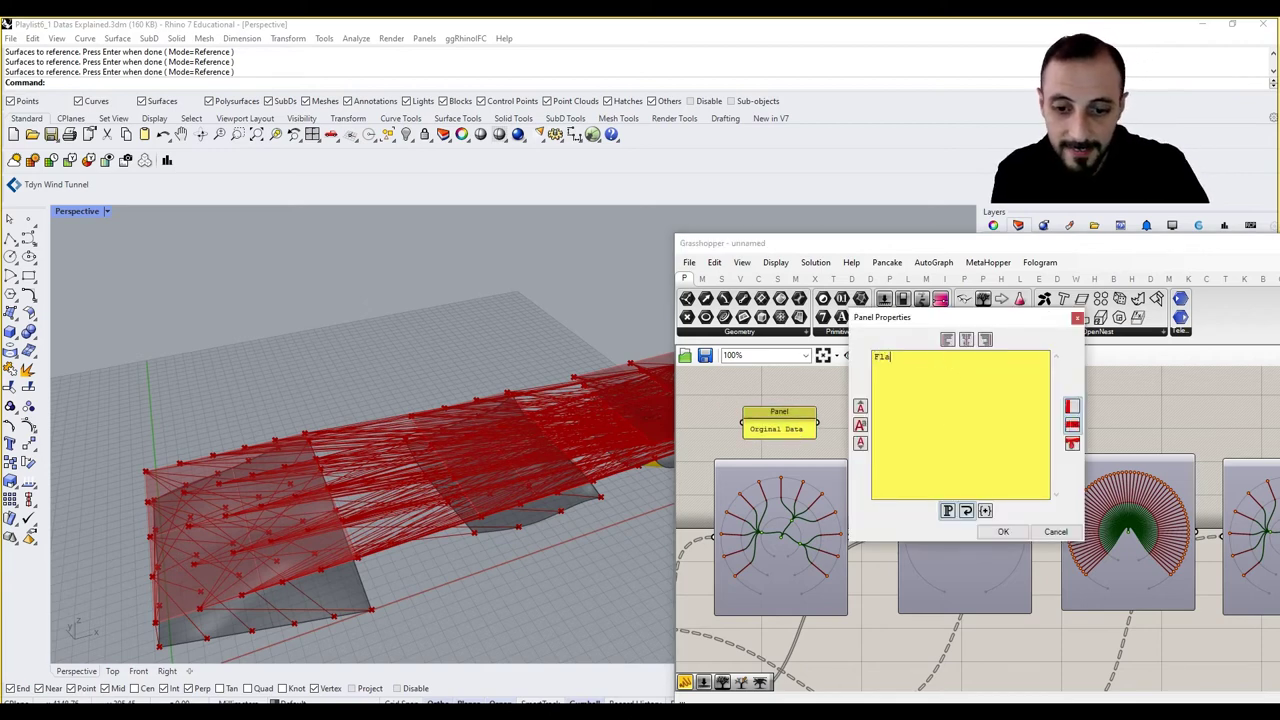
{"action": "left_click", "coordinate": [1003, 531]}
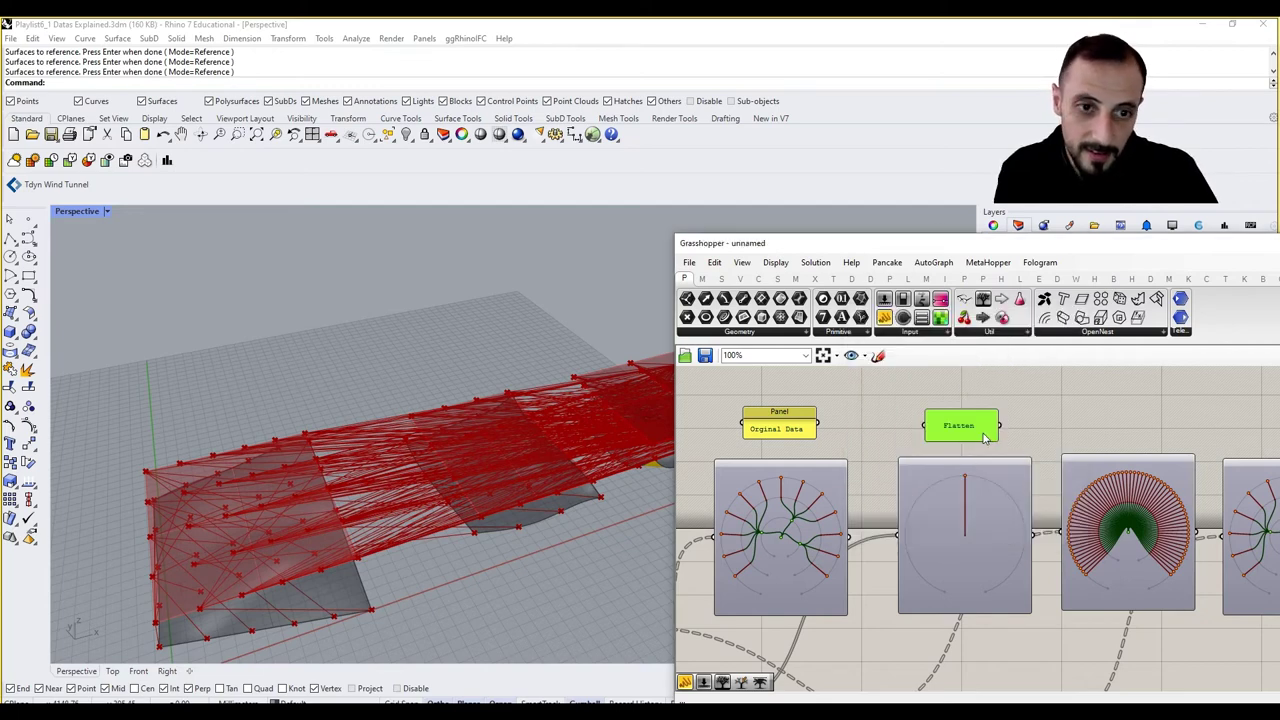
Step: Duplicate the "Flatten" panel above the grafted tree's viewer and set the copy's text to "Graft"
{"action": "left_click_drag", "start_coordinate": [984, 437], "coordinate": [1158, 434], "text": "alt"}
{"action": "double_click", "coordinate": [1146, 426]}
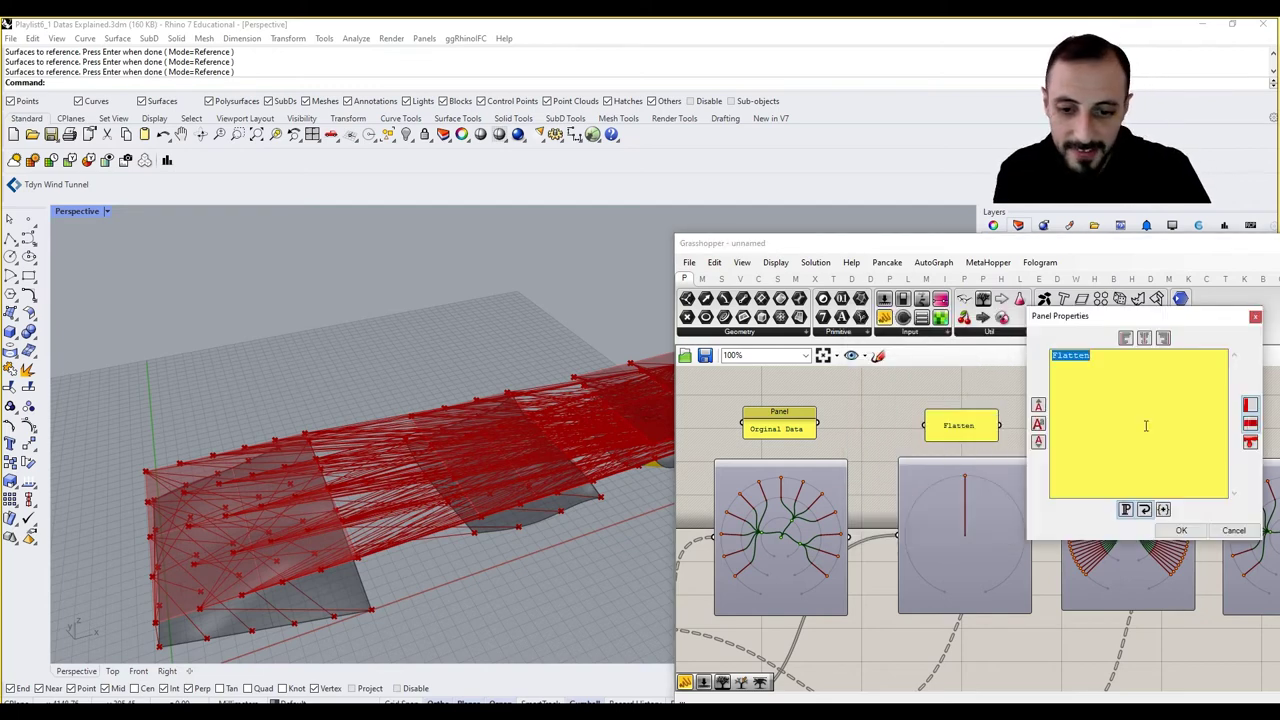
{"action": "type", "text": "Graft"}
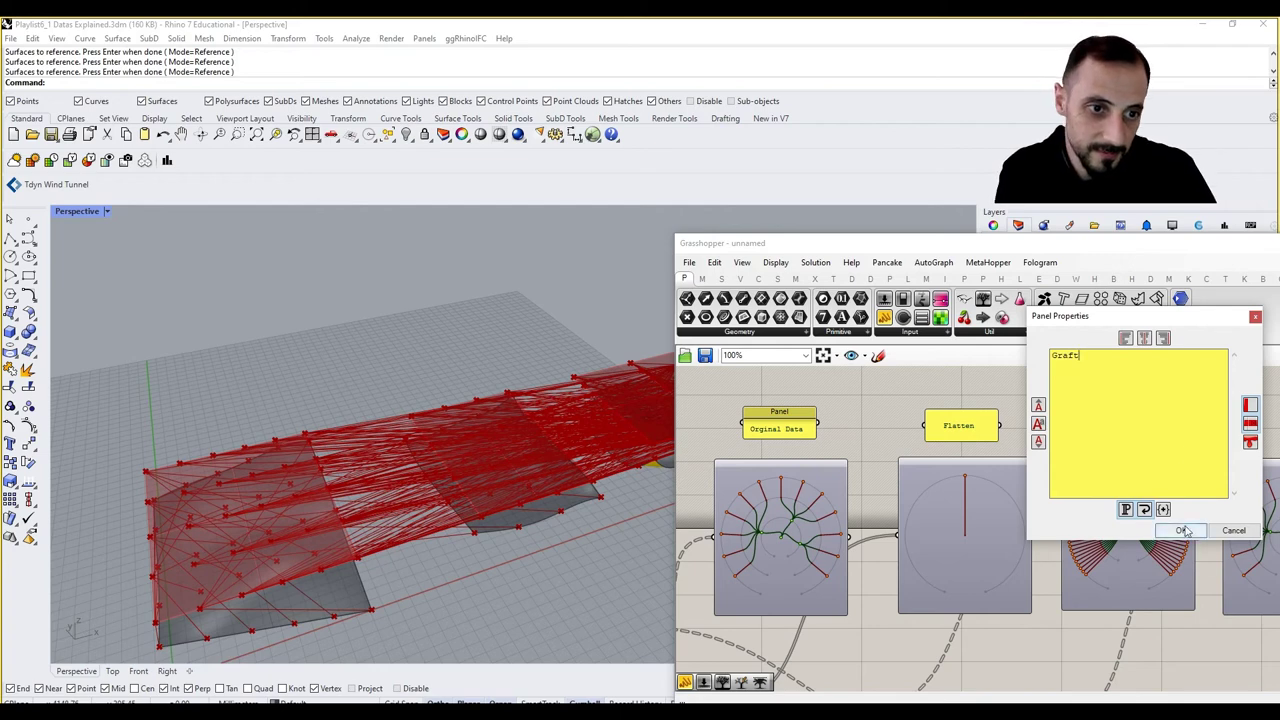
{"action": "left_click", "coordinate": [1181, 530]}
Step: Duplicate the "Graft" panel above the unflattened tree's viewer and set the copy's text to "Unflatten"
{"action": "right_click_drag", "start_coordinate": [1130, 430], "coordinate": [1000, 418]}
{"action": "left_click_drag", "start_coordinate": [1005, 415], "coordinate": [1170, 415], "text": "alt"}
{"action": "double_click", "coordinate": [1168, 413]}
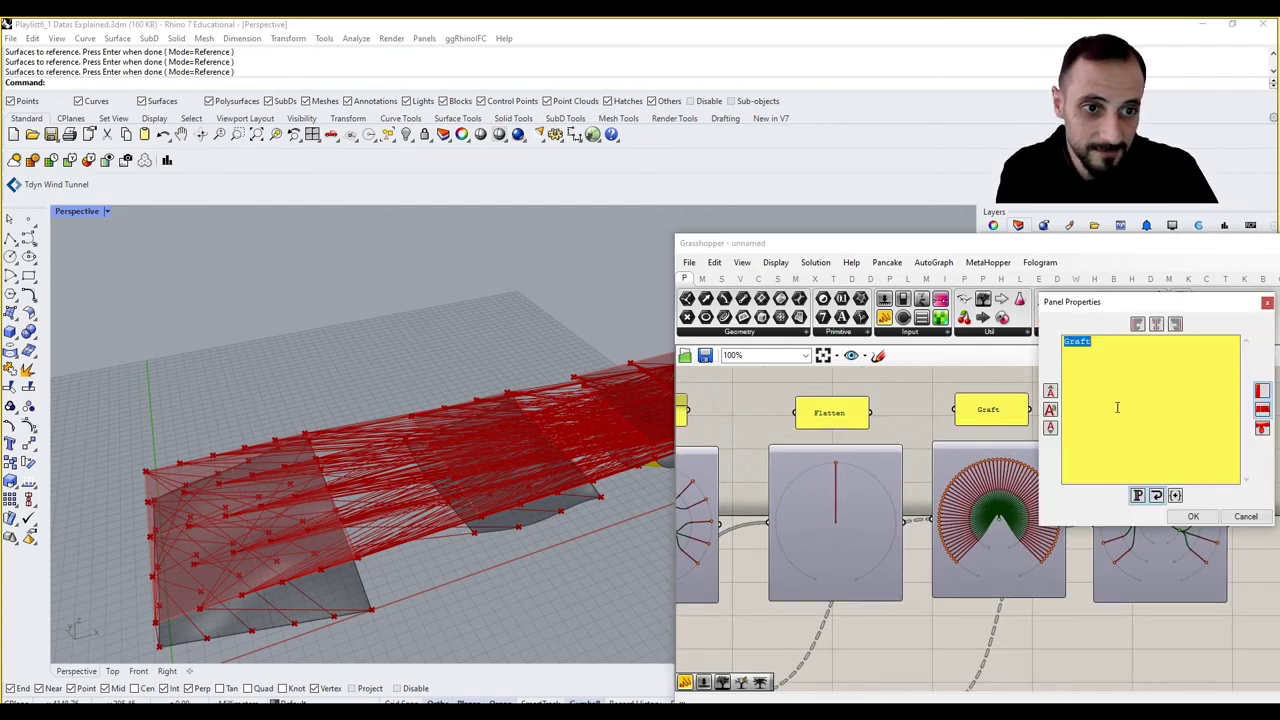
{"action": "type", "text": "D"}
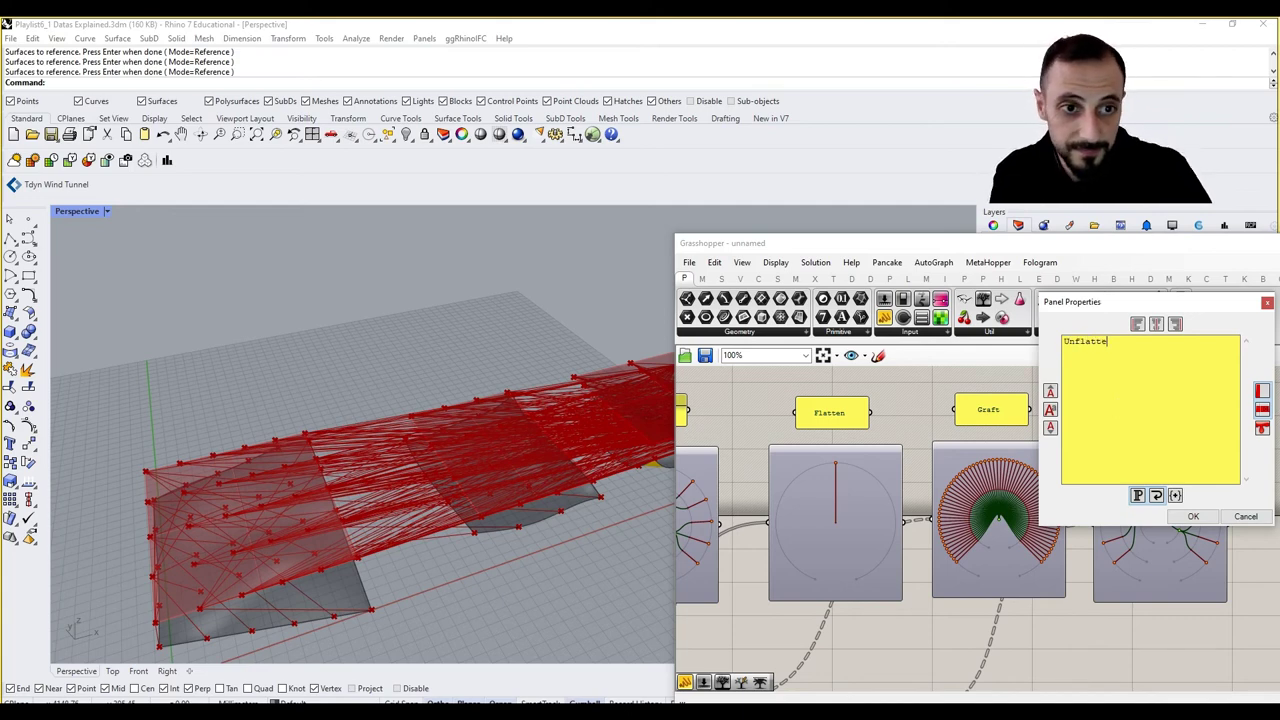
{"action": "type", "text": "nflatten"}
{"action": "left_click", "coordinate": [1193, 516]}
{"action": "scroll", "coordinate": [1163, 430], "scroll_direction": "down", "scroll_amount": 3}
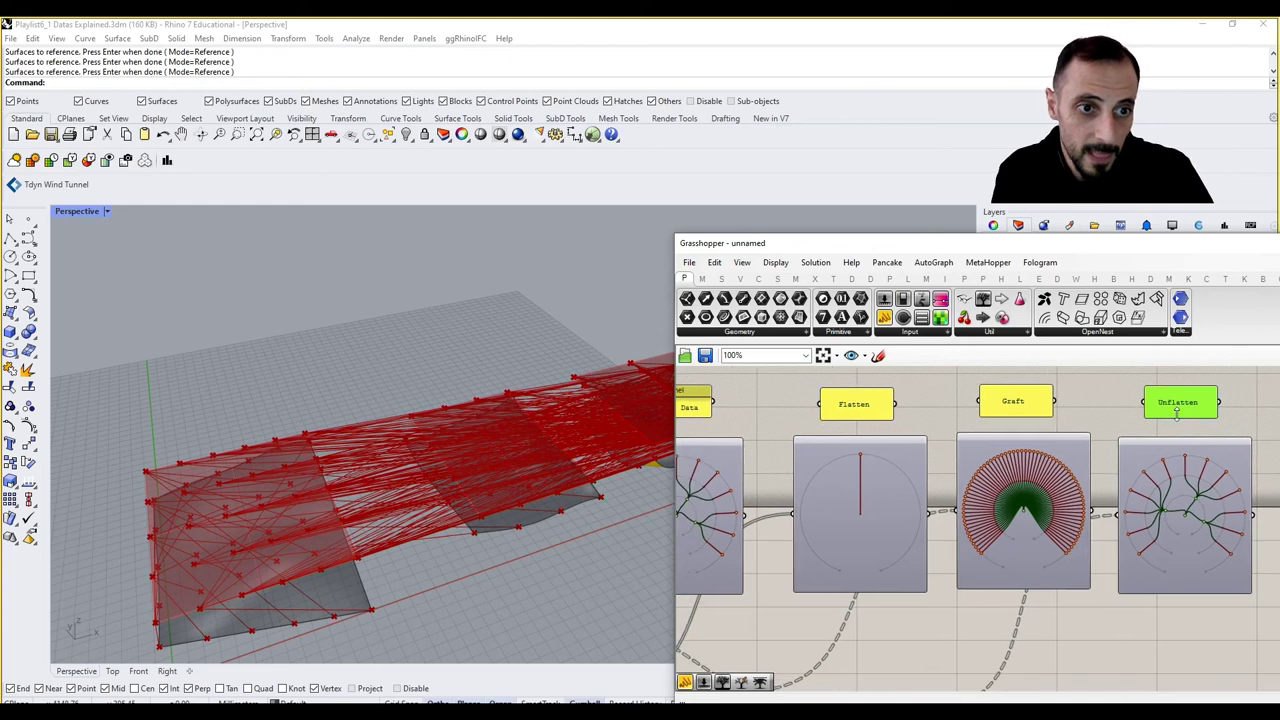
{"action": "scroll", "coordinate": [1165, 430], "scroll_direction": "up", "scroll_amount": 2}
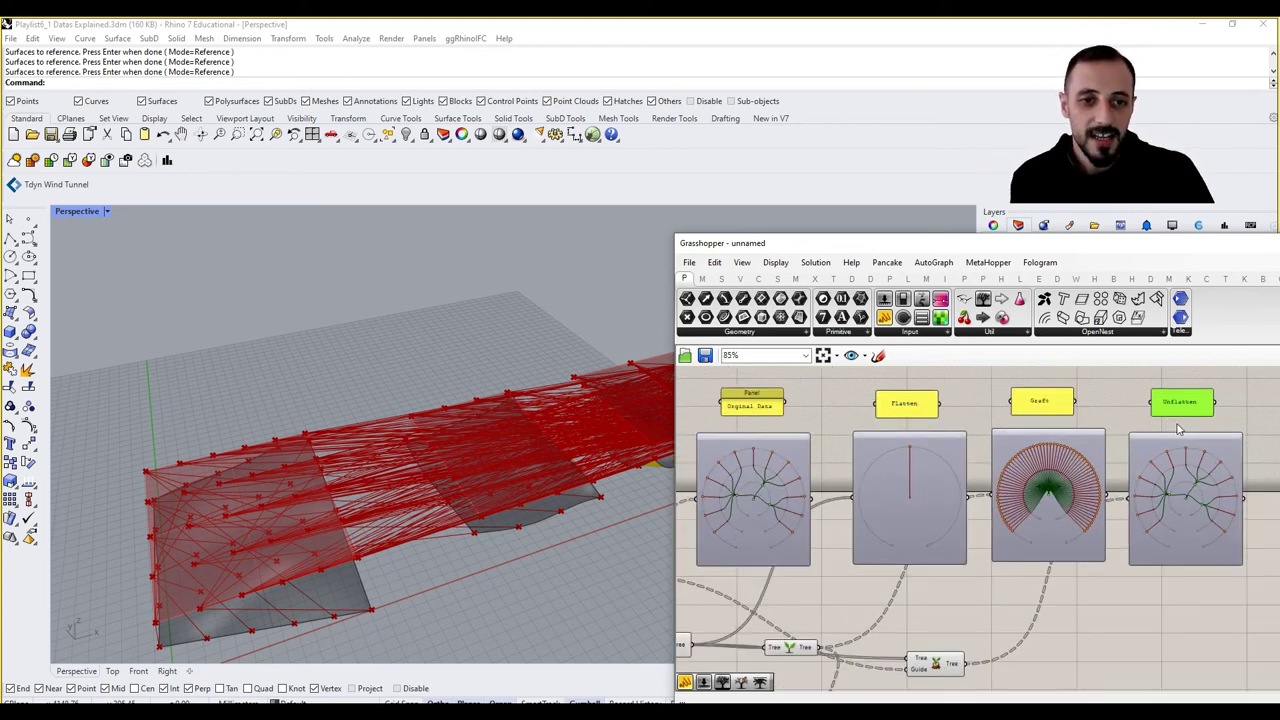
Step: Try the built-in Graft option on the surface division's Points output and switch it off again
{"action": "right_click_drag", "start_coordinate": [899, 514], "coordinate": [966, 508]}
{"action": "right_click_drag", "start_coordinate": [751, 562], "coordinate": [804, 562]}
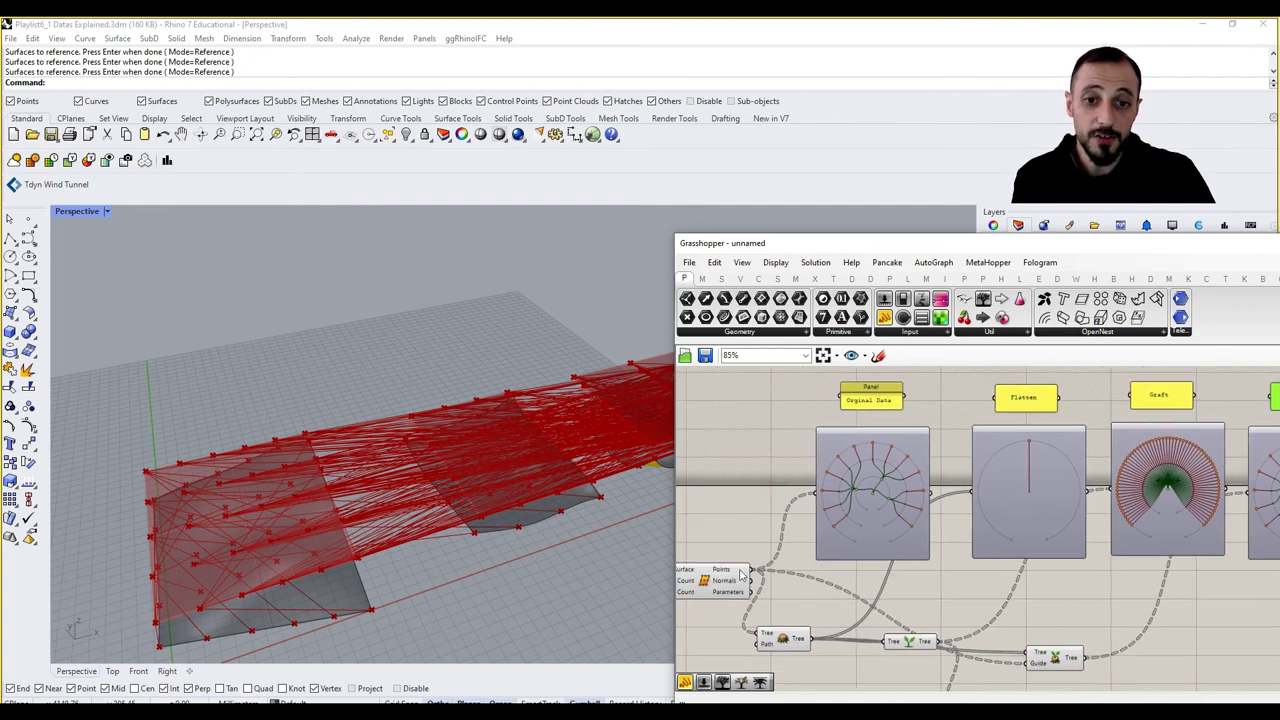
{"action": "right_click", "coordinate": [739, 569]}
{"action": "left_click", "coordinate": [772, 652]}
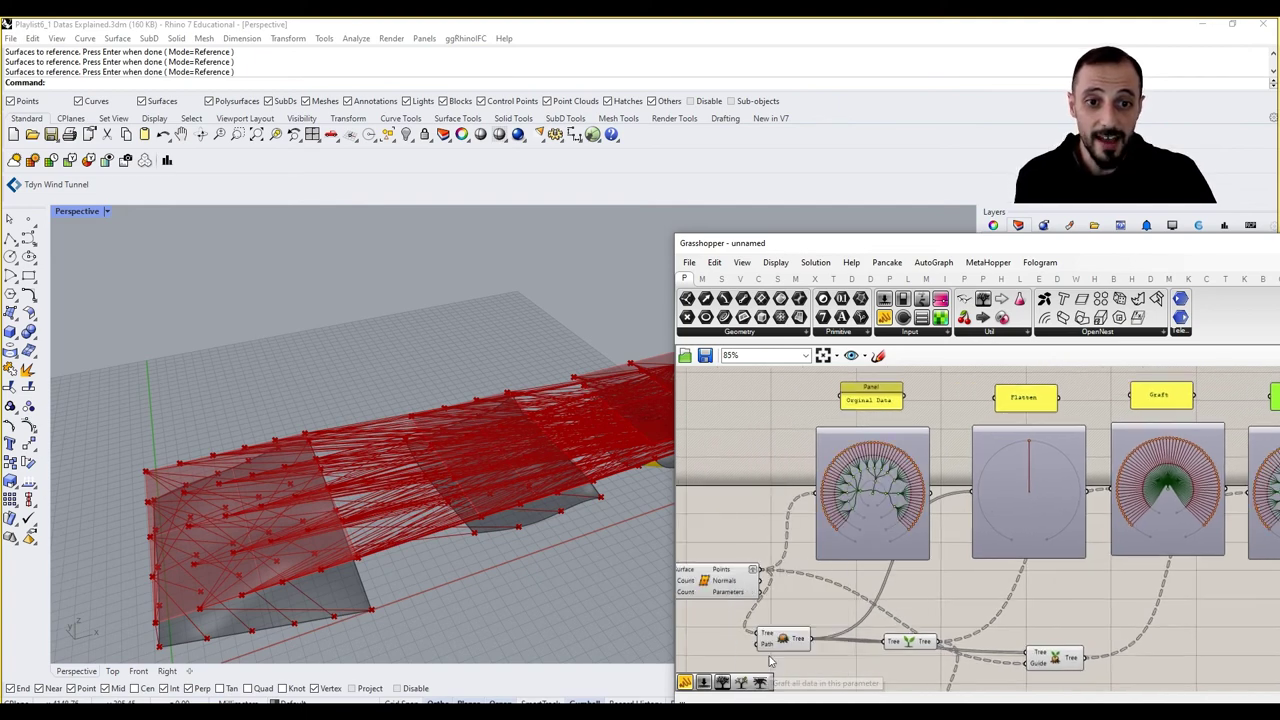
{"action": "right_click", "coordinate": [743, 575]}
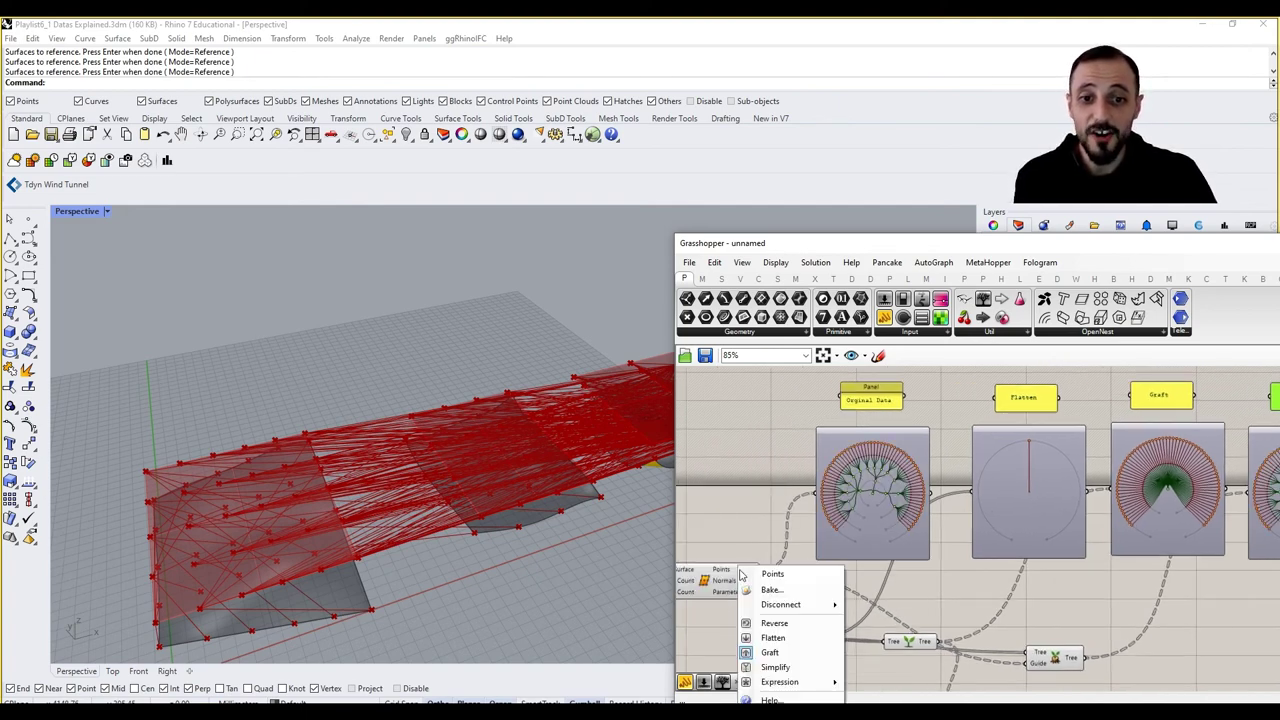
{"action": "left_click", "coordinate": [770, 653]}
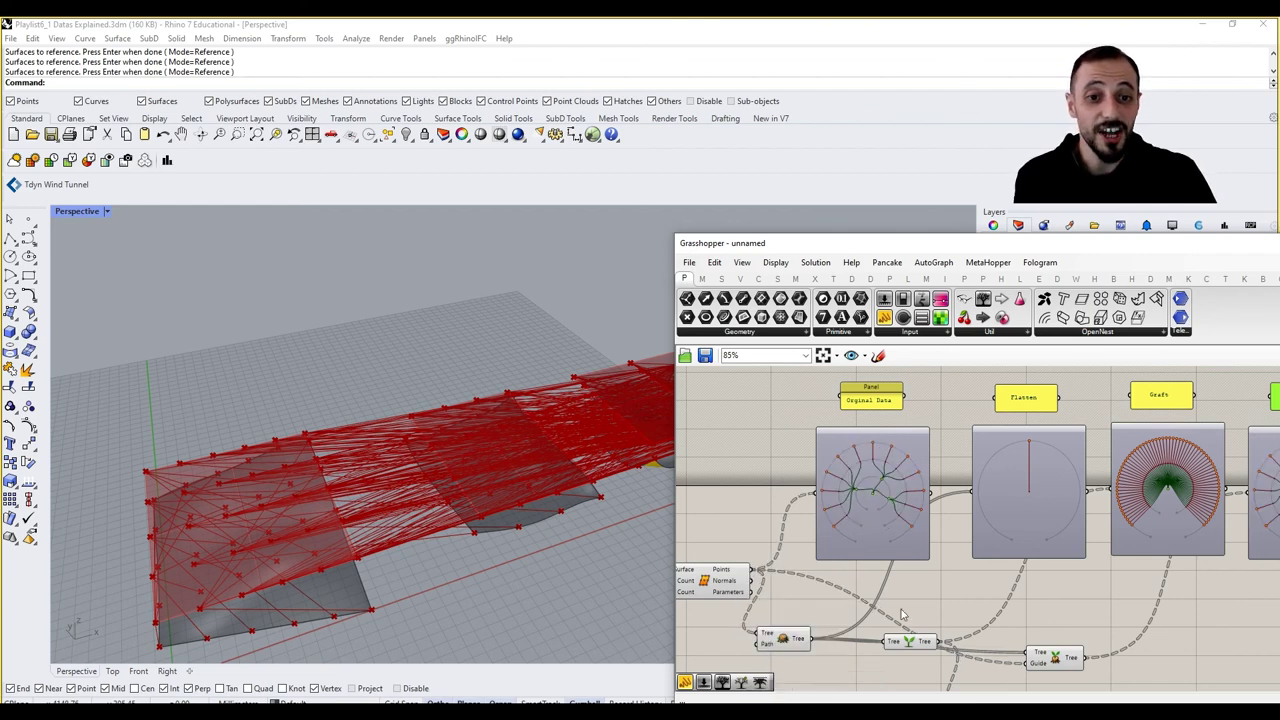
{"action": "right_click_drag", "start_coordinate": [875, 532], "coordinate": [784, 539]}
{"action": "left_click", "coordinate": [950, 588]}
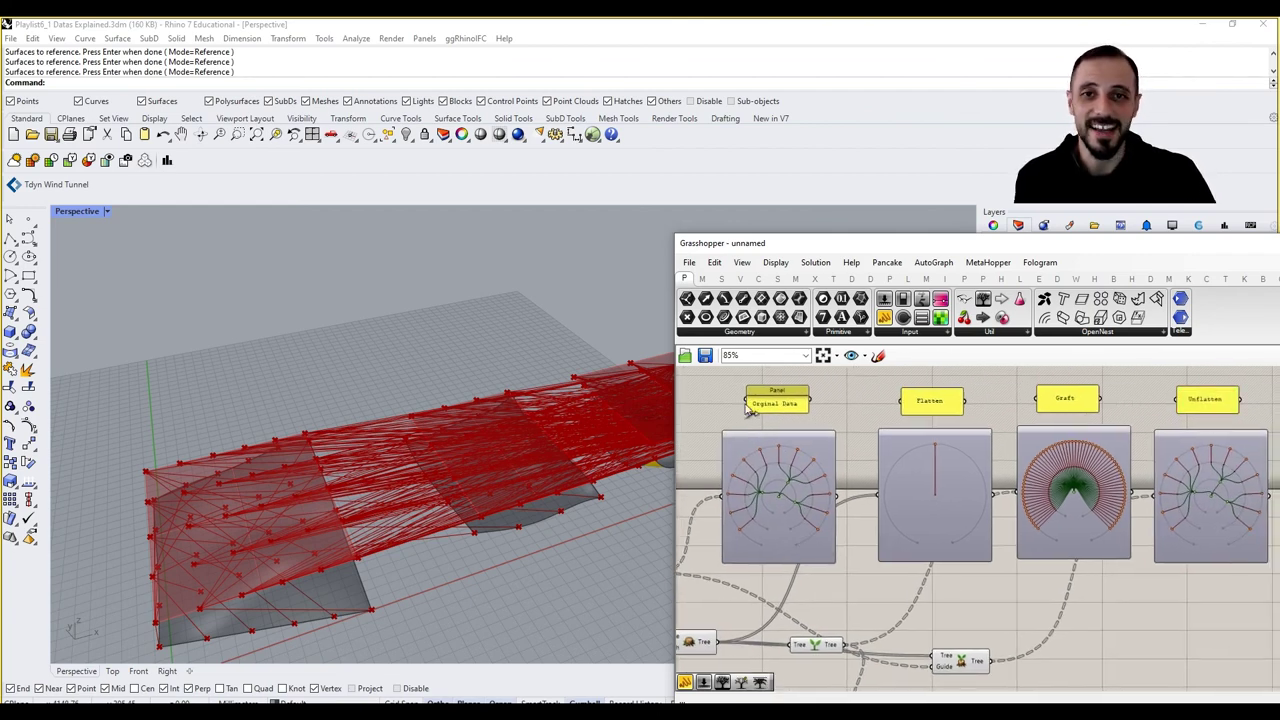